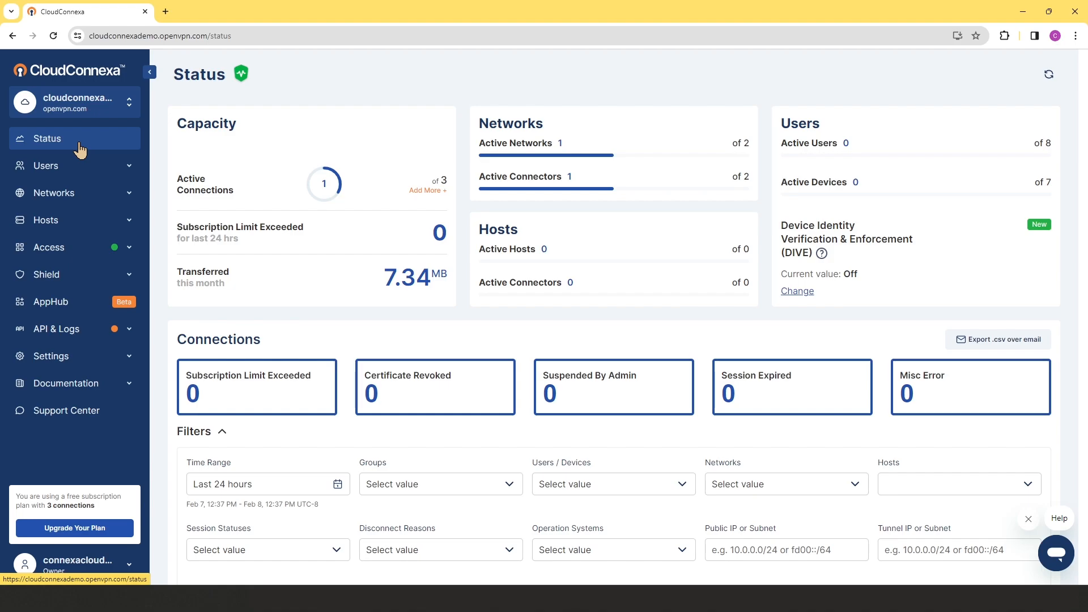
Review the User Authentication settings and the authentication source of the accounts in the user list.
left_click(64, 358)
left_click(56, 425)
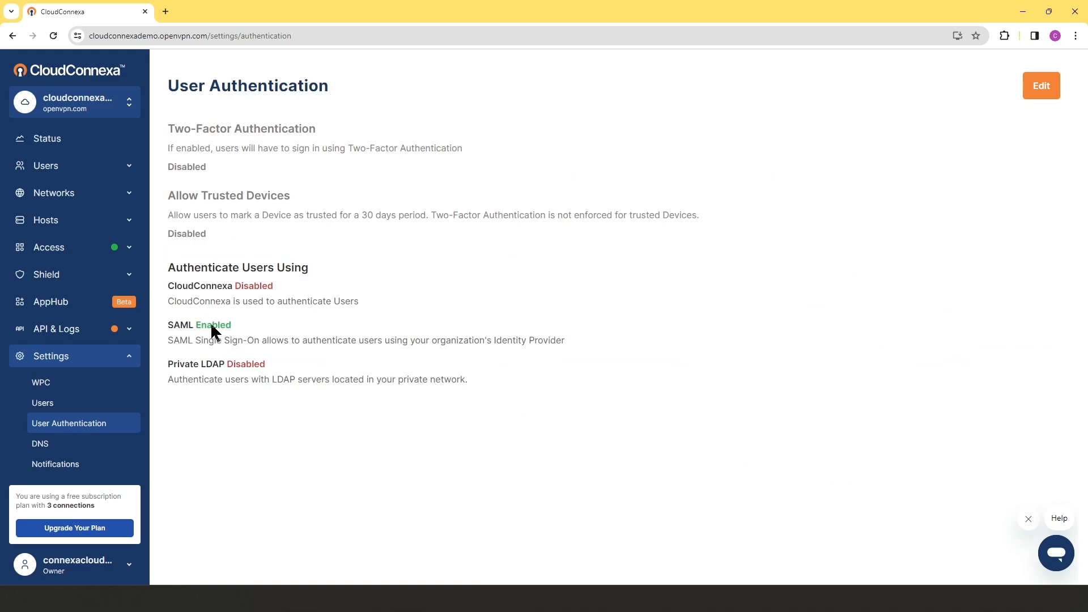
left_click(69, 170)
left_click(44, 196)
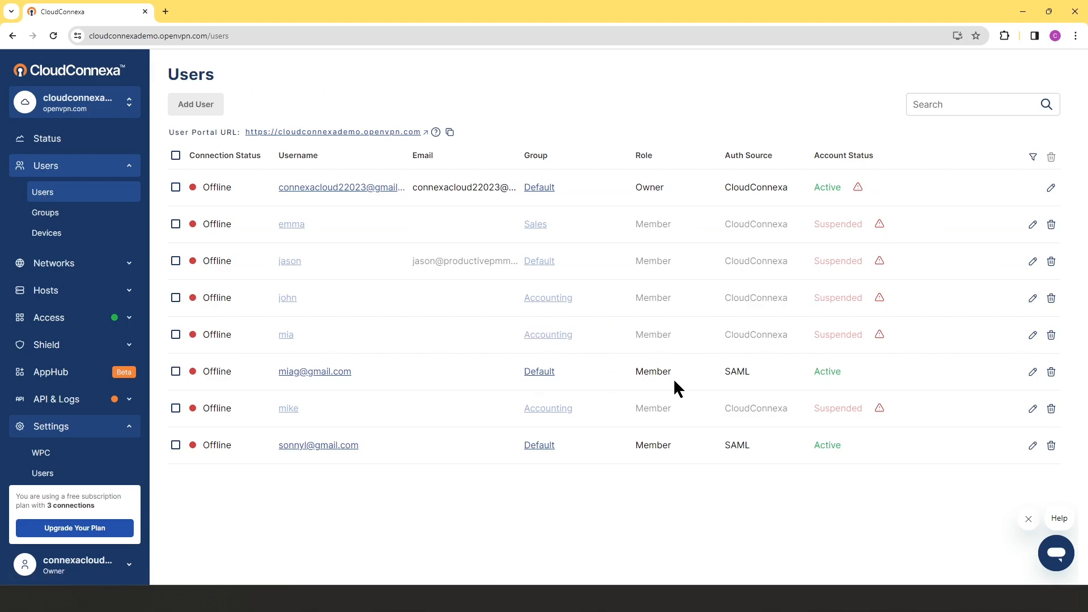
left_click_drag(747, 372, 662, 374)
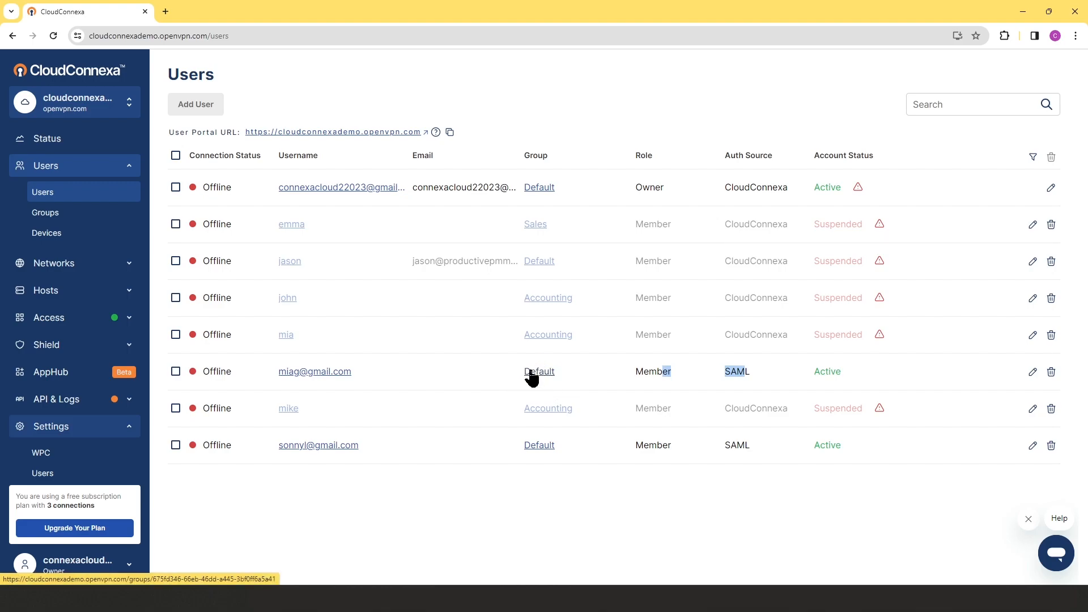
Review the access groups to see which user groups can reach which network applications.
left_click(74, 317)
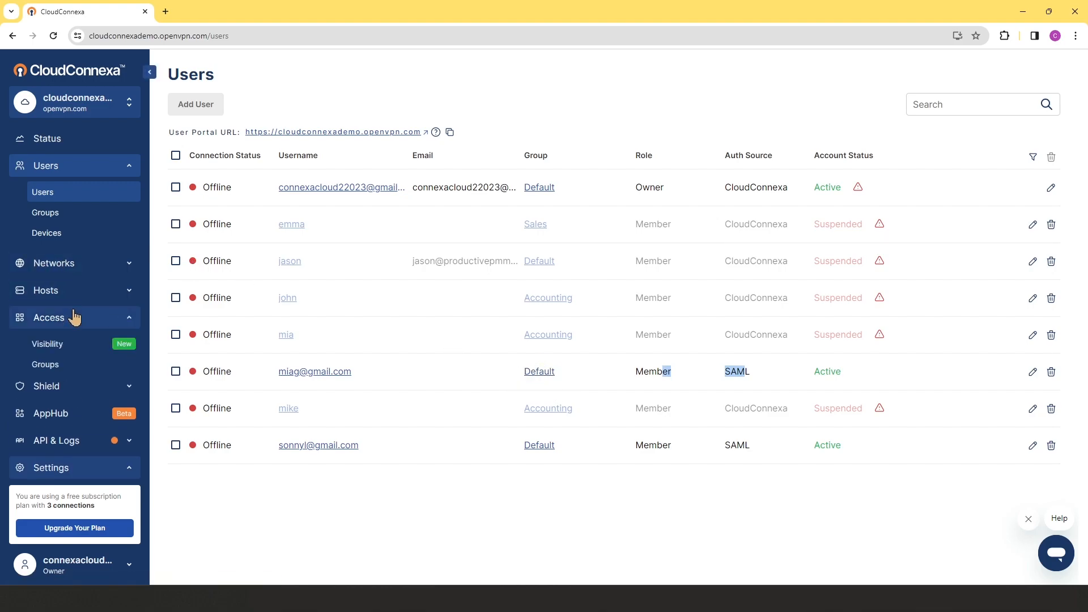
left_click(50, 369)
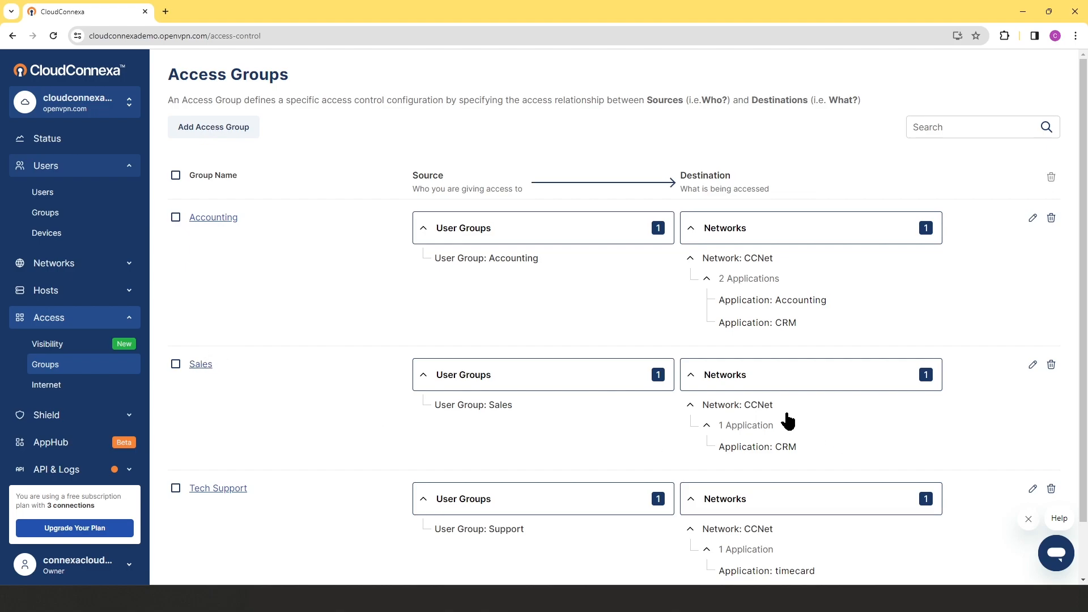
scroll(737, 442, "down", 1)
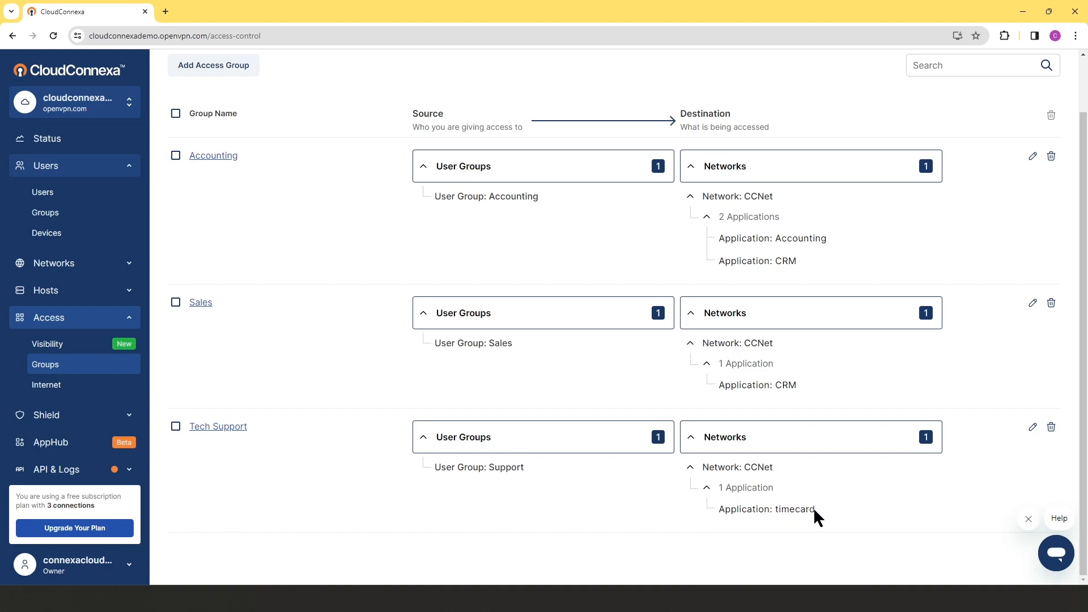
Check the user list again and reopen the User Authentication settings.
left_click(57, 197)
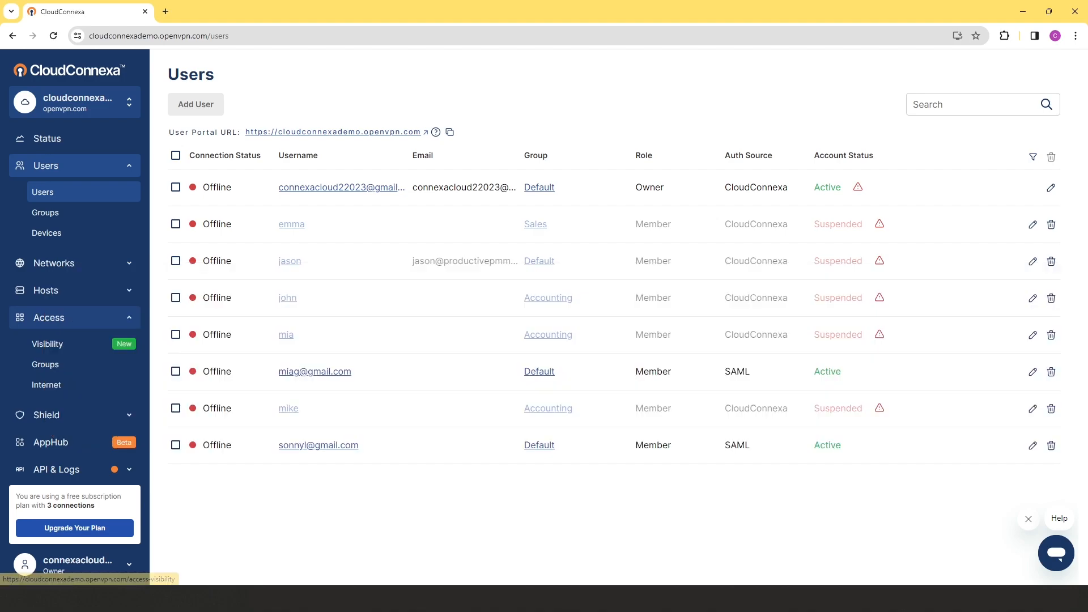
scroll(124, 337, "down", 4)
left_click(71, 373)
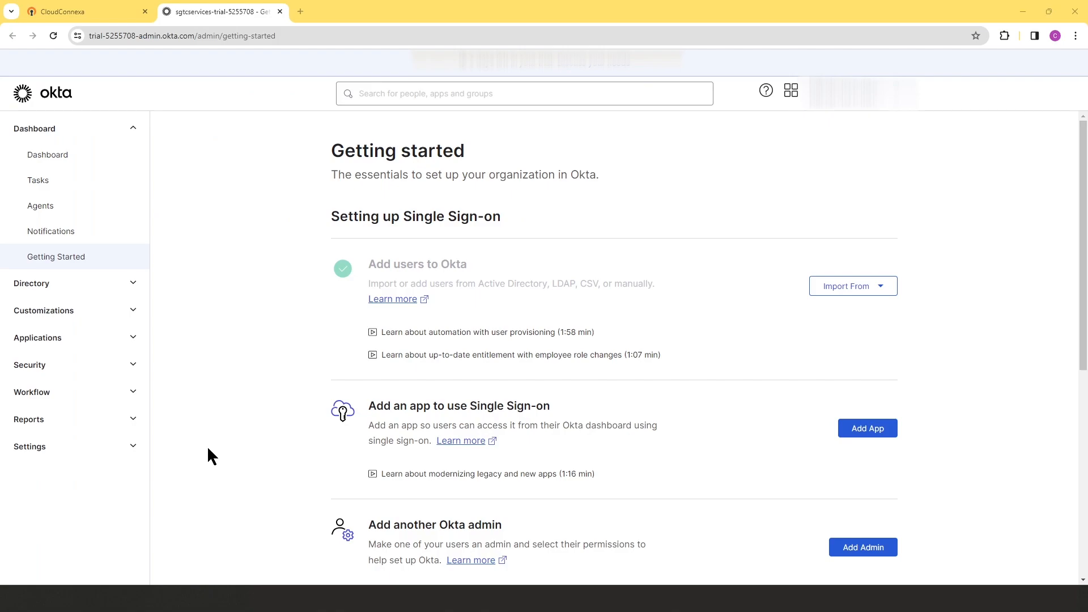
View the directory groups in the Okta admin console and compare them with the user groups in CloudConnexa.
left_click(125, 282)
left_click(43, 337)
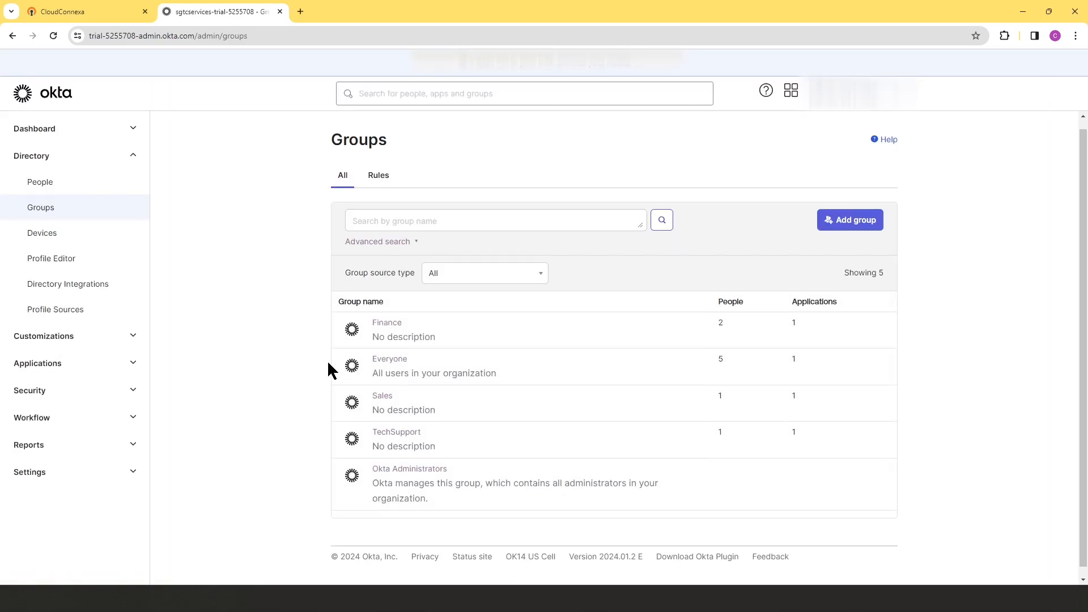
scroll(363, 346, "down", 1)
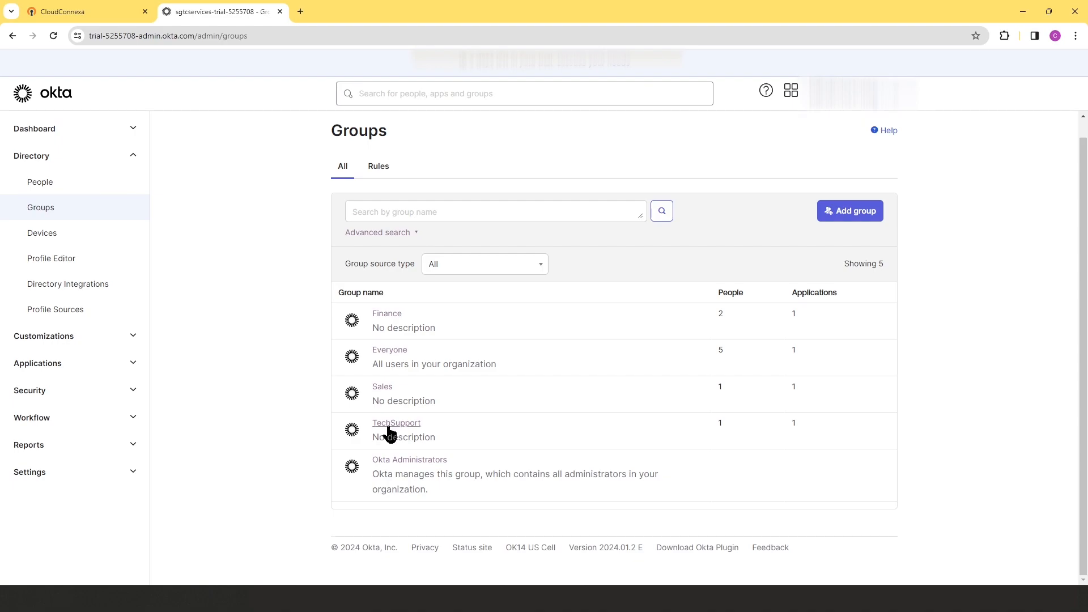
left_click(97, 17)
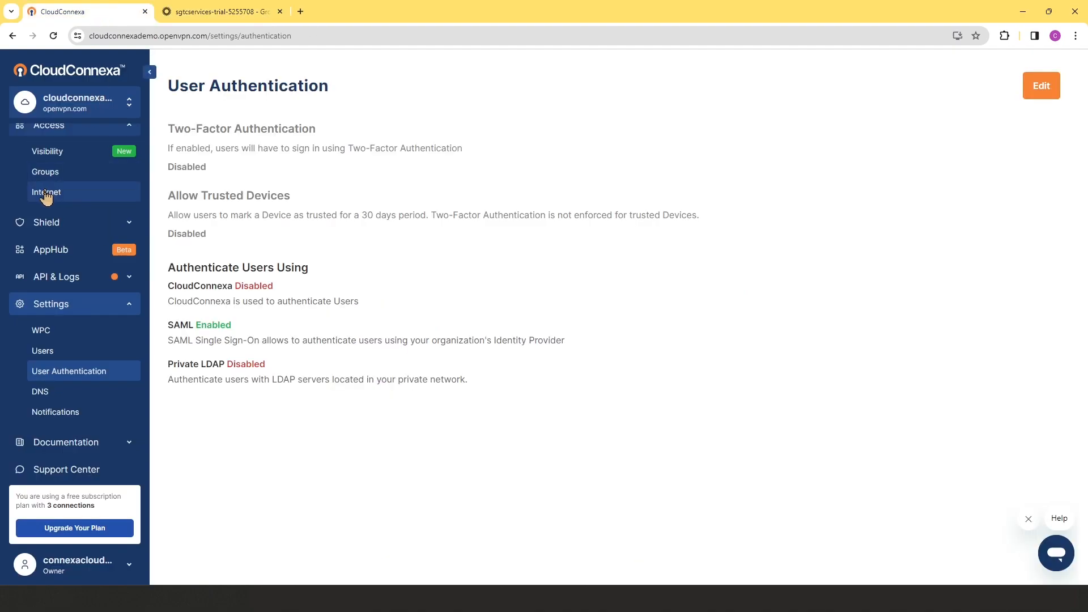
scroll(57, 207, "up", 3)
left_click(47, 218)
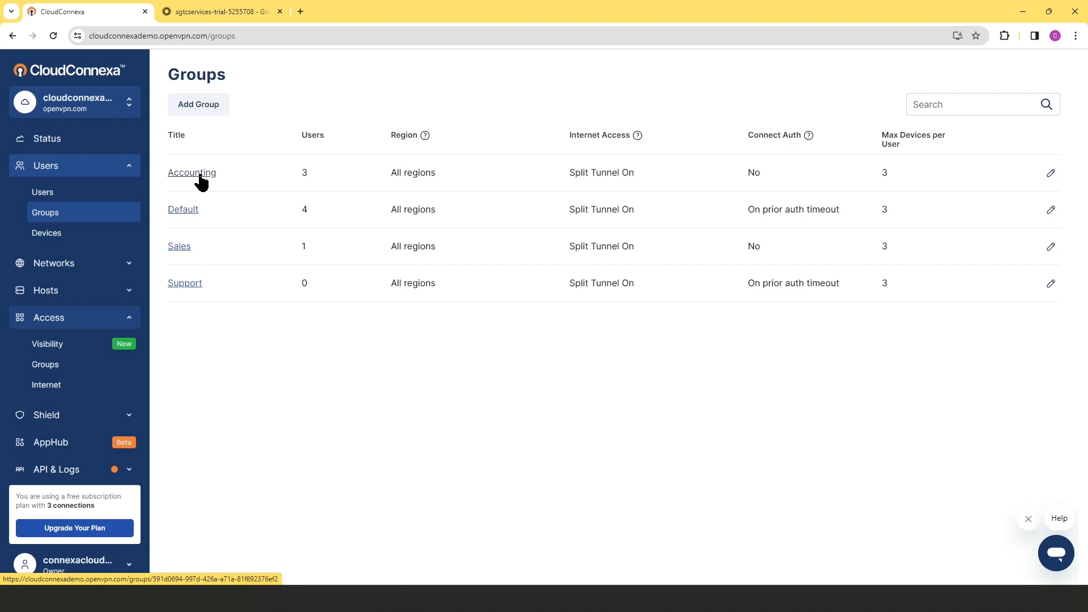
Switch to Okta and open the CloudConnexaSAML User profile in the Profile Editor to examine its attributes.
left_click(199, 14)
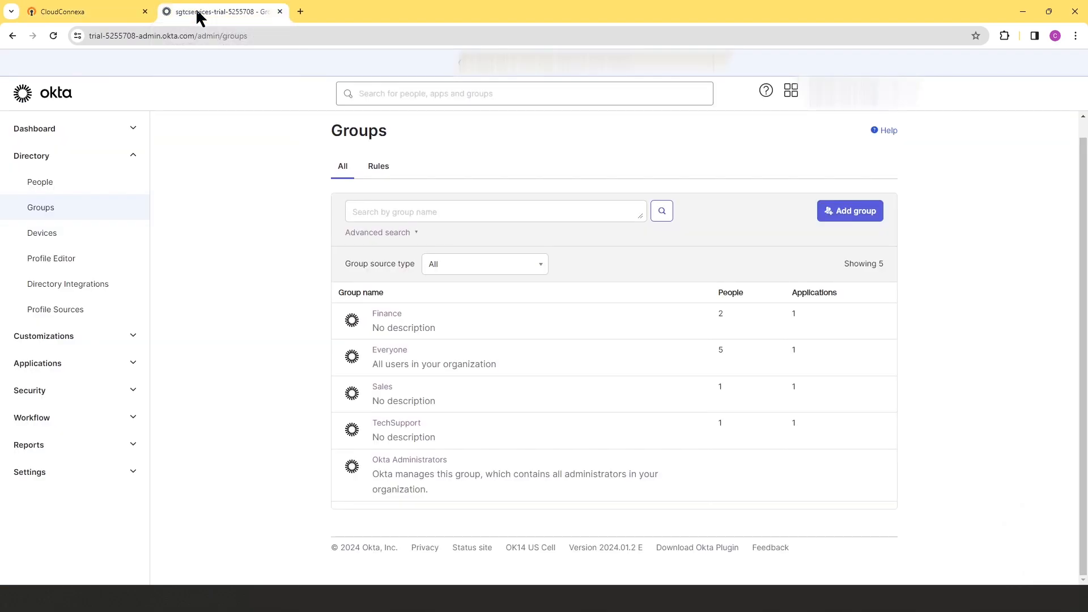
left_click(38, 259)
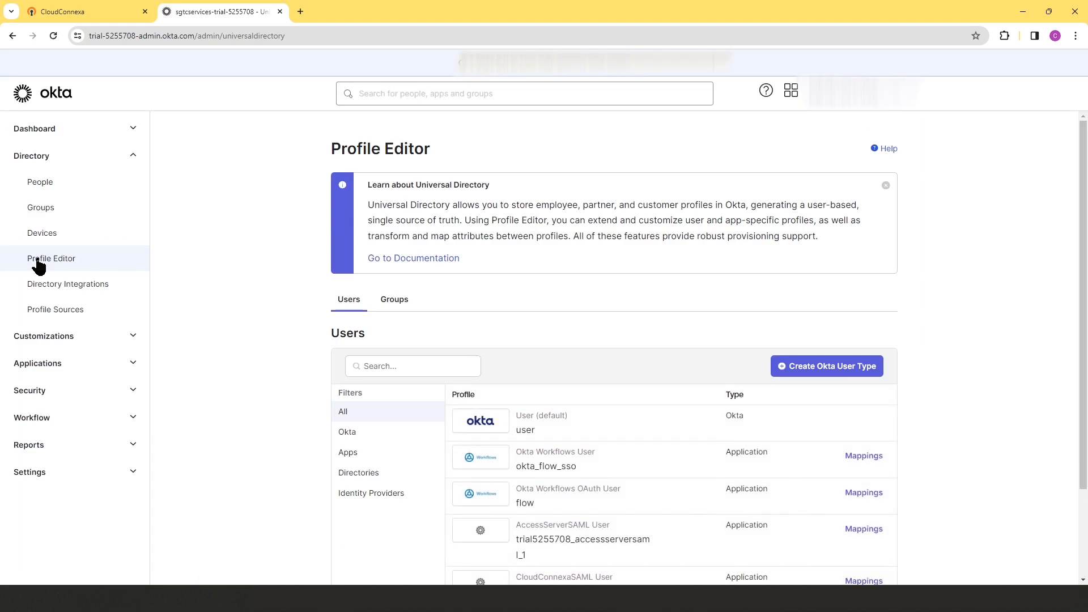
scroll(652, 406, "down", 2)
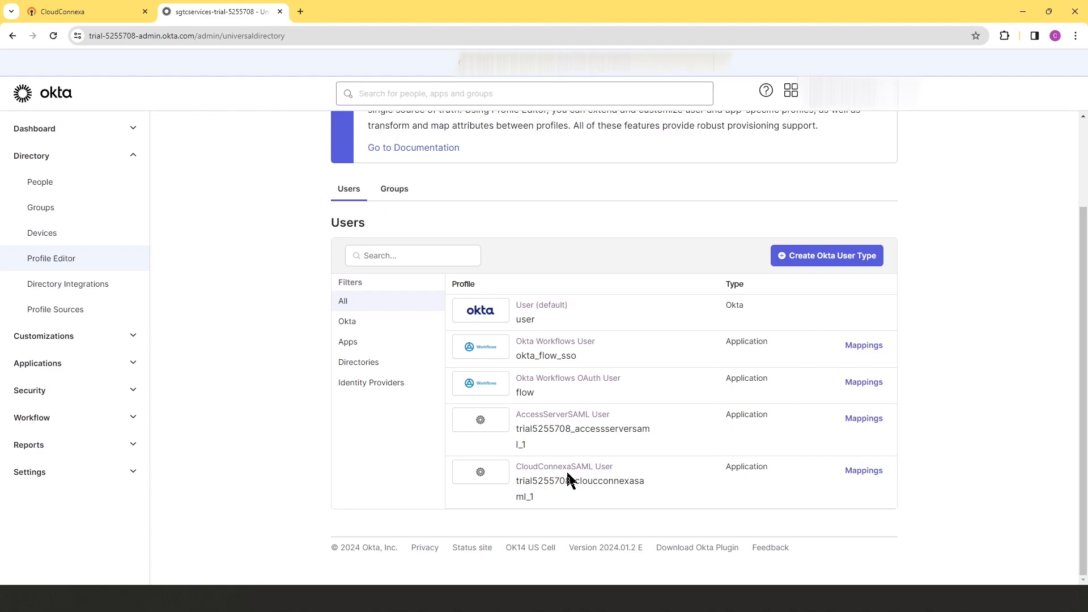
left_click(555, 467)
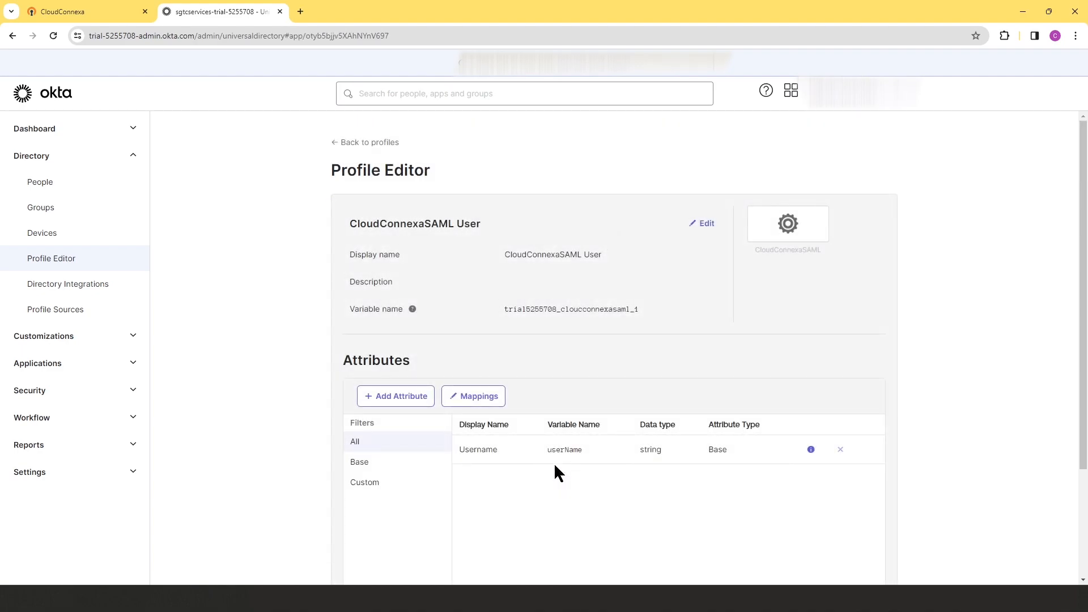
scroll(498, 450, "down", 2)
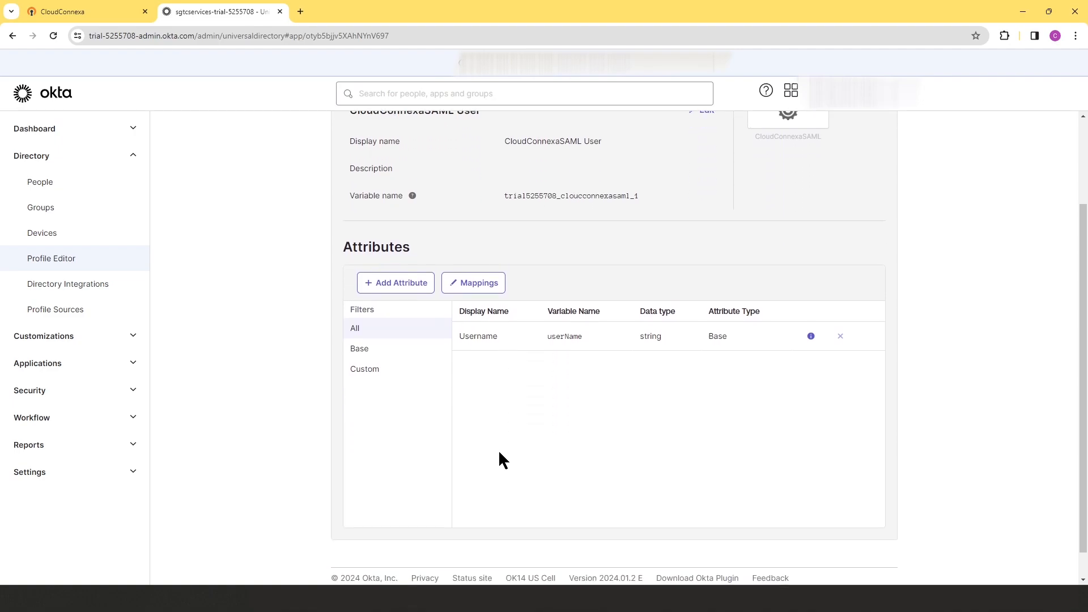
left_click_drag(459, 336, 496, 336)
left_click(477, 337)
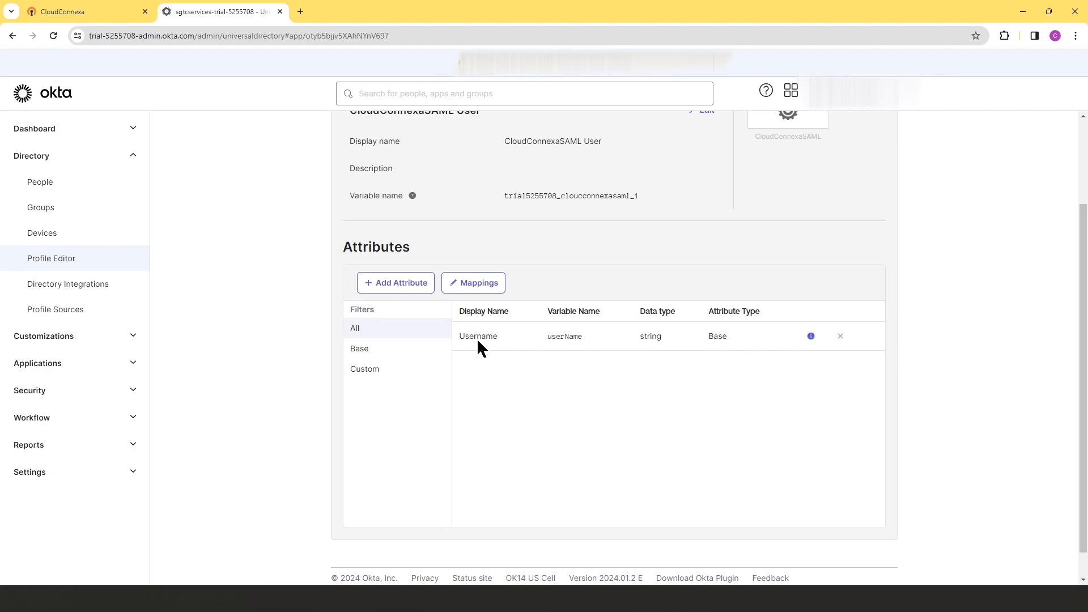
Add a string attribute to the CloudConnexaSAML User profile with display name Groups and variable name groups, and save it.
left_click(395, 283)
left_click(549, 193)
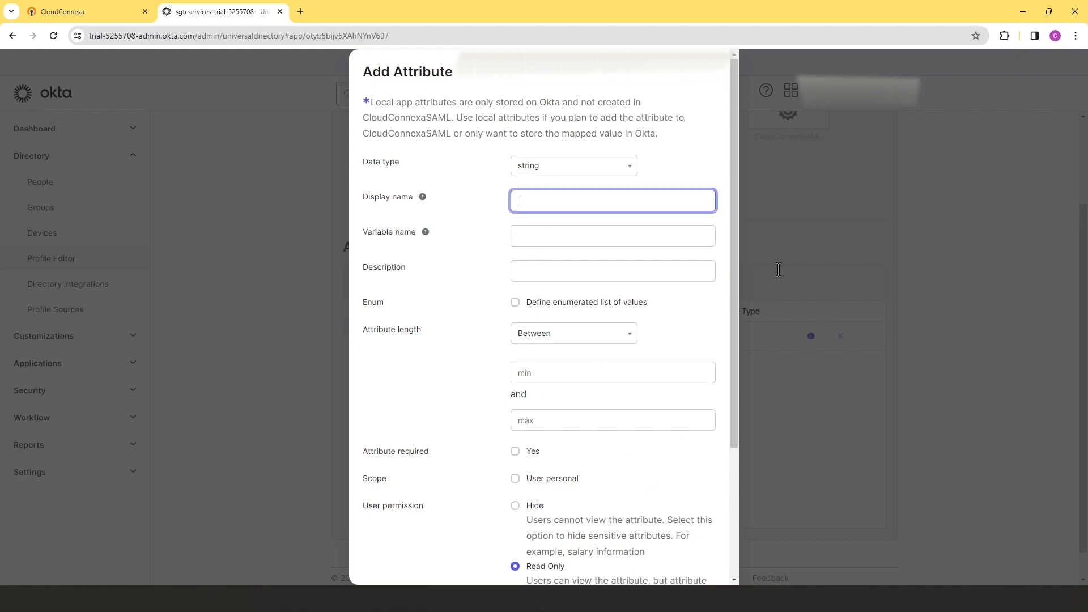
type("roups")
key("Tab")
type("groups")
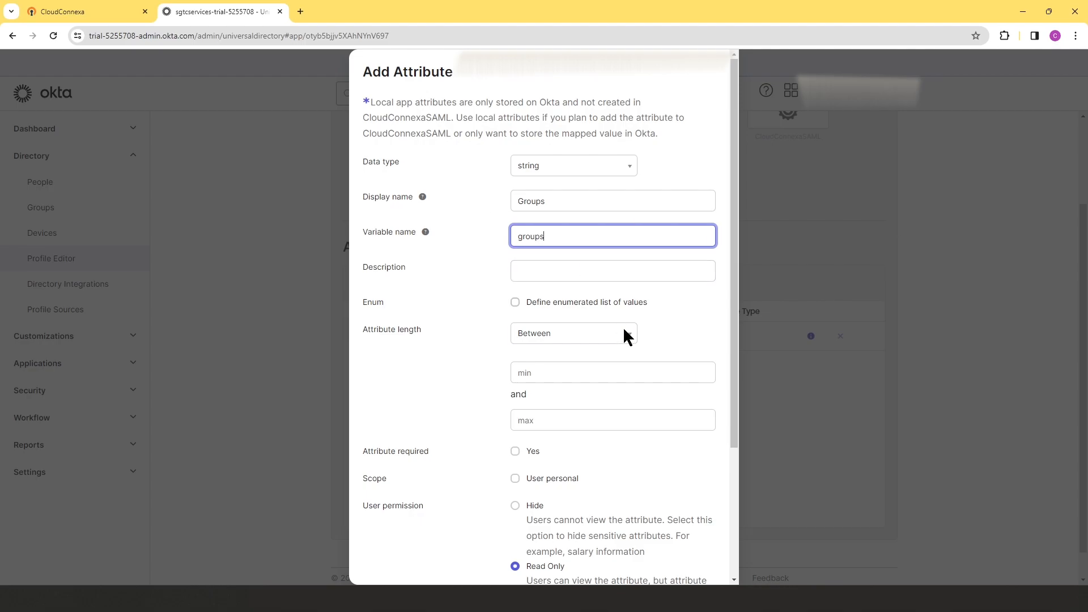
scroll(623, 335, "down", 3)
left_click(544, 561)
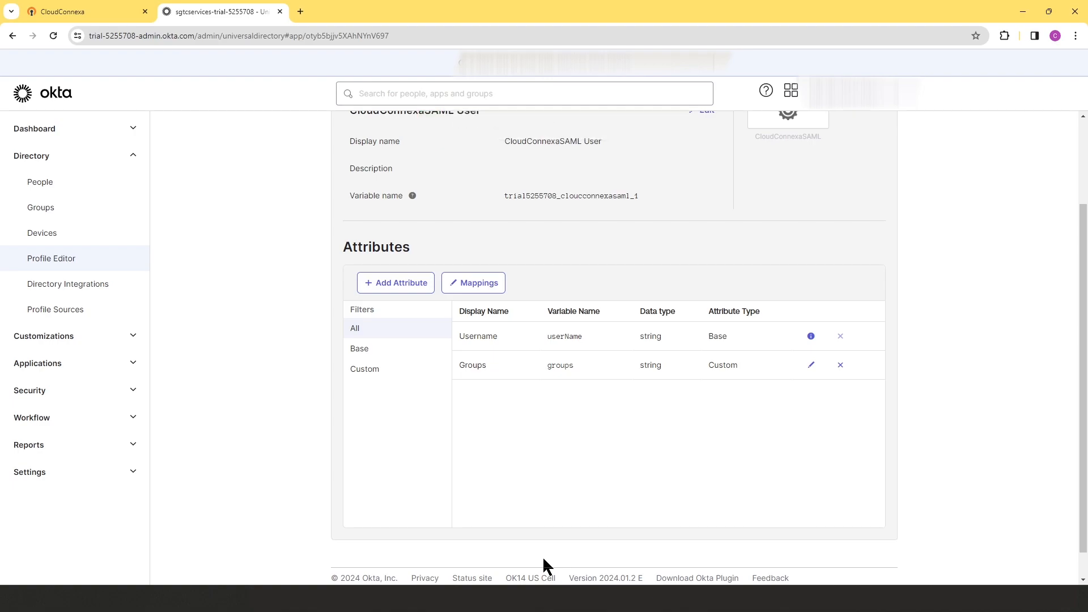
Open the CloudConnexaSAML application's SAML settings for editing and advance to the Configure SAML stage, keeping the general settings.
left_click(131, 364)
left_click(62, 397)
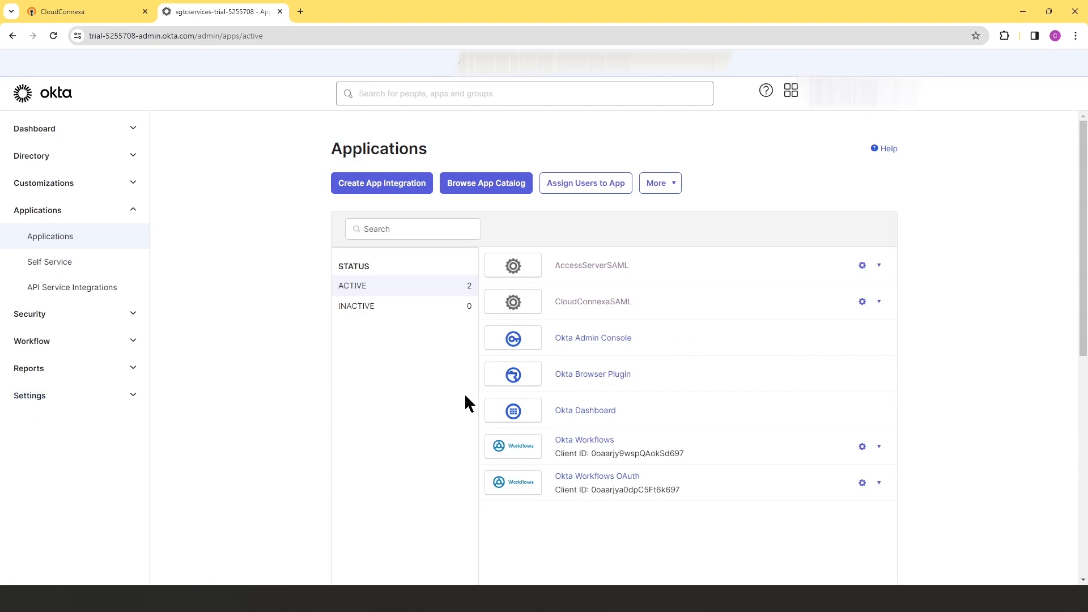
left_click(593, 303)
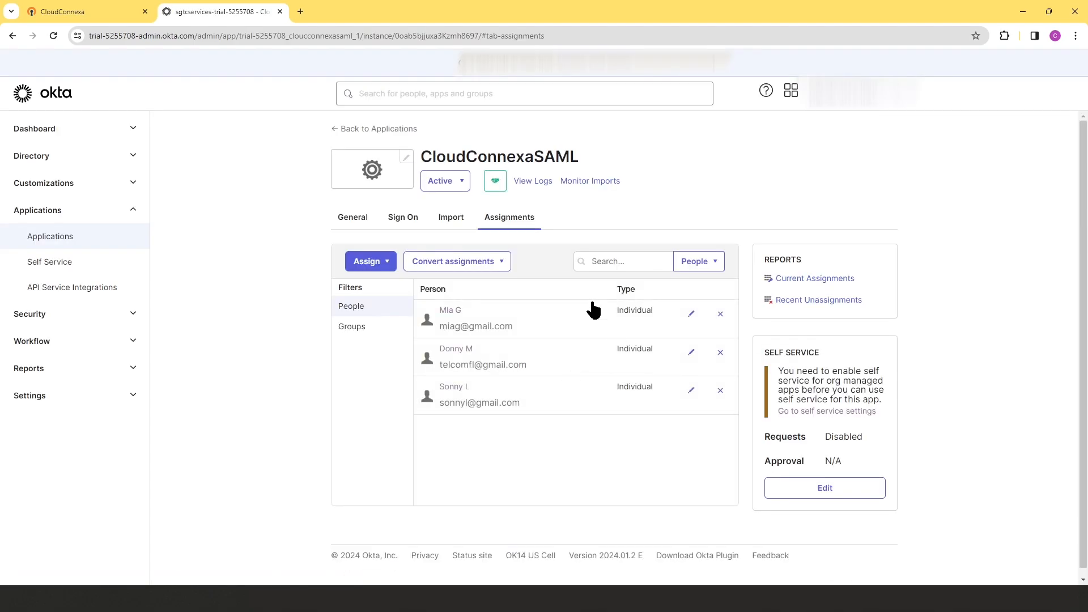
left_click(353, 221)
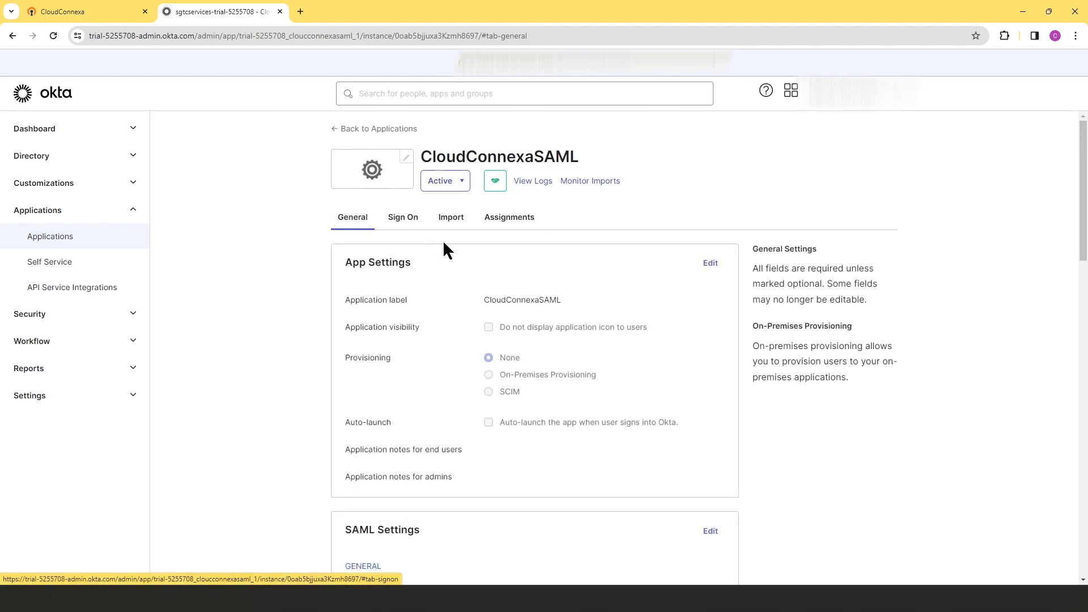
scroll(443, 239, "down", 1)
scroll(443, 244, "down", 3)
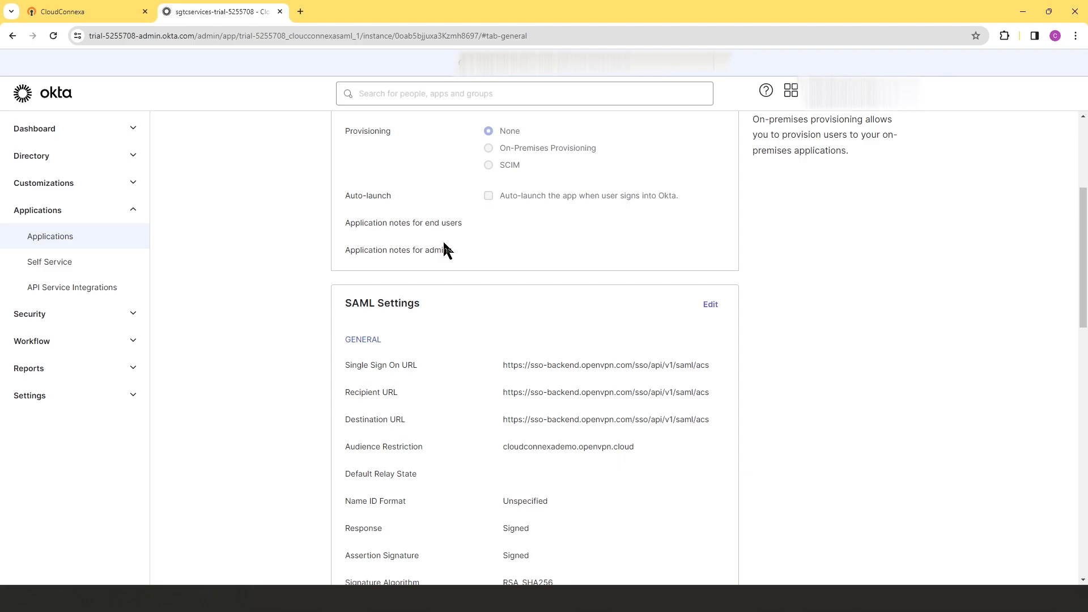
scroll(443, 240, "up", 1)
left_click(711, 355)
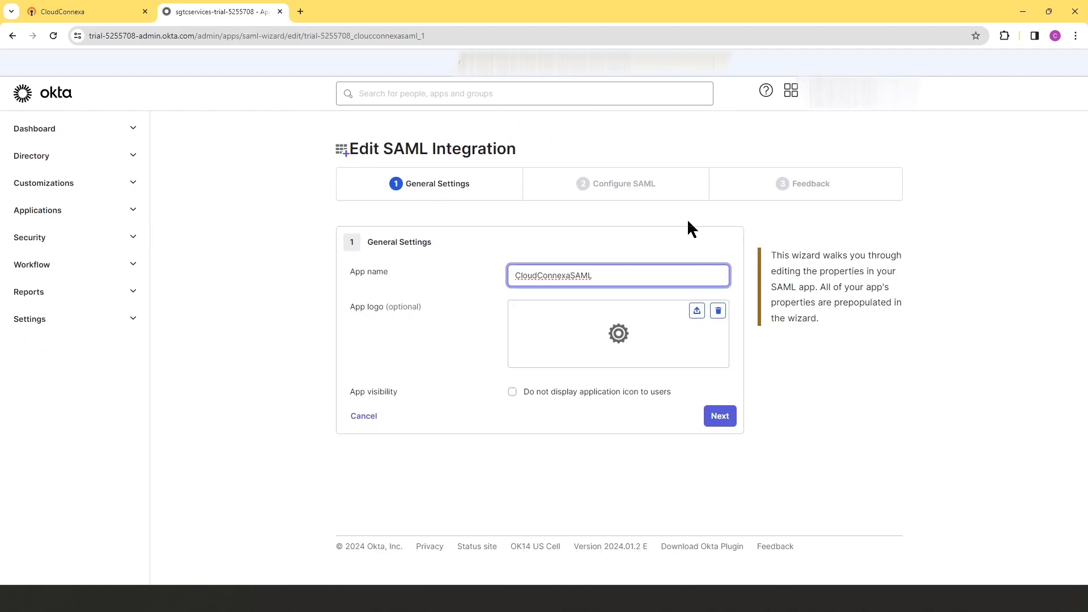
left_click(717, 417)
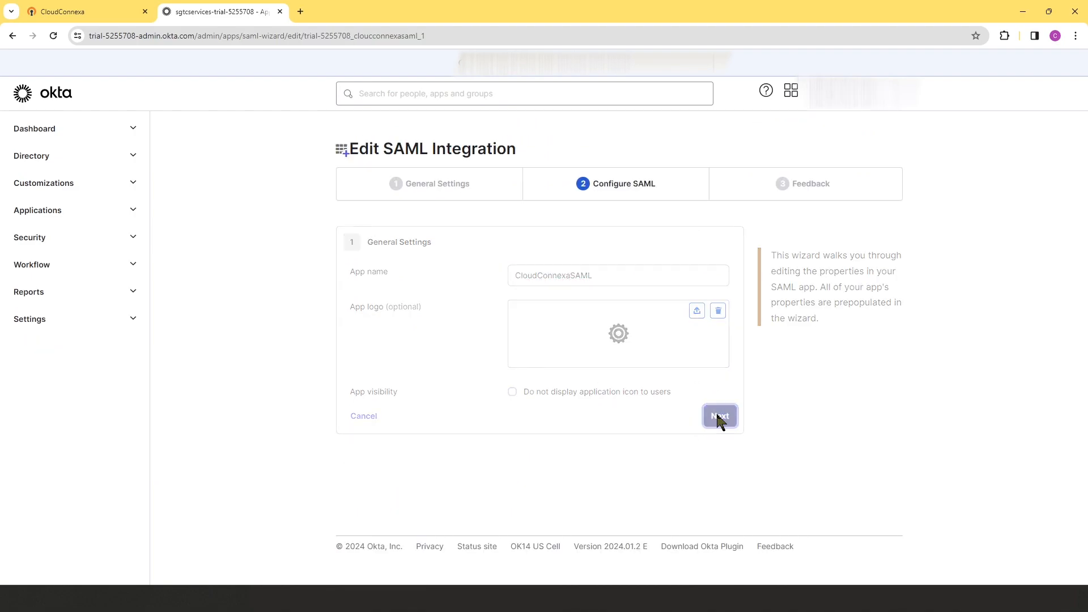
Add a group attribute statement named groups with a Matches regex filter of .* and continue to the Feedback stage.
scroll(605, 326, "down", 4)
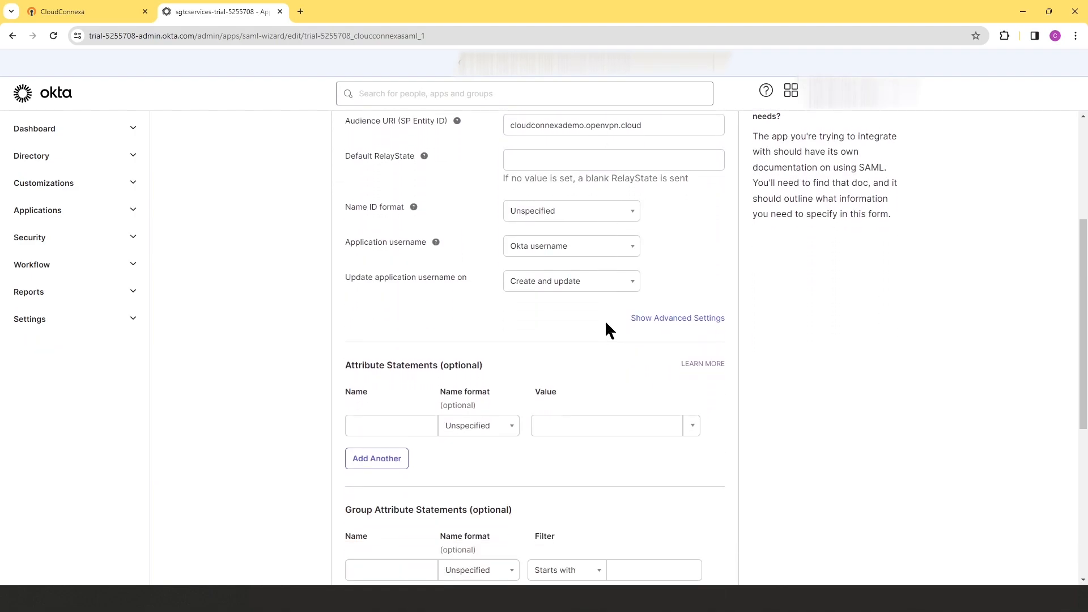
scroll(604, 347, "down", 3)
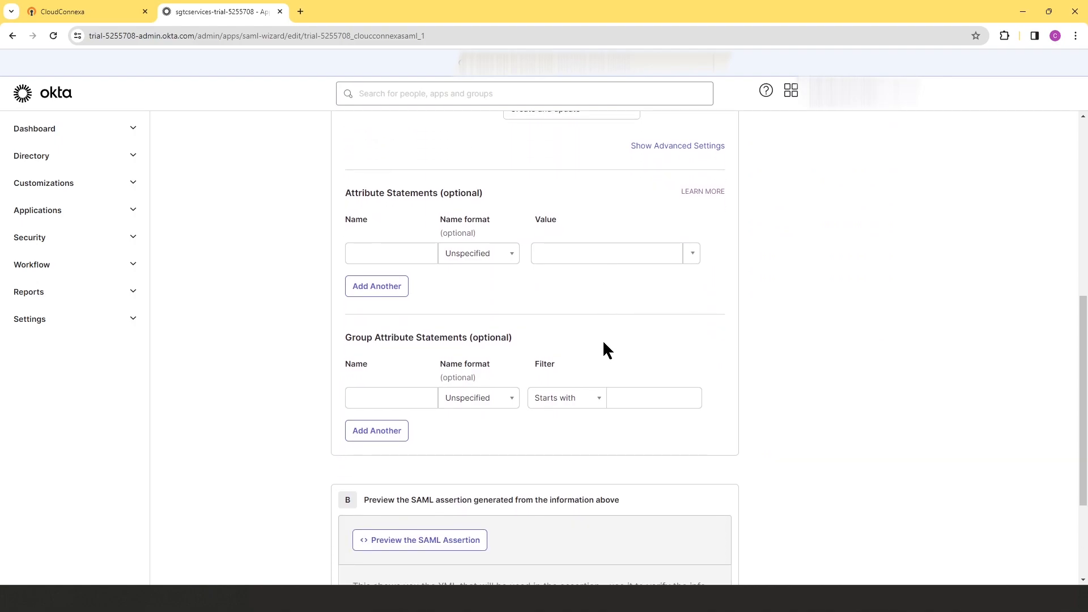
left_click_drag(346, 337, 468, 332)
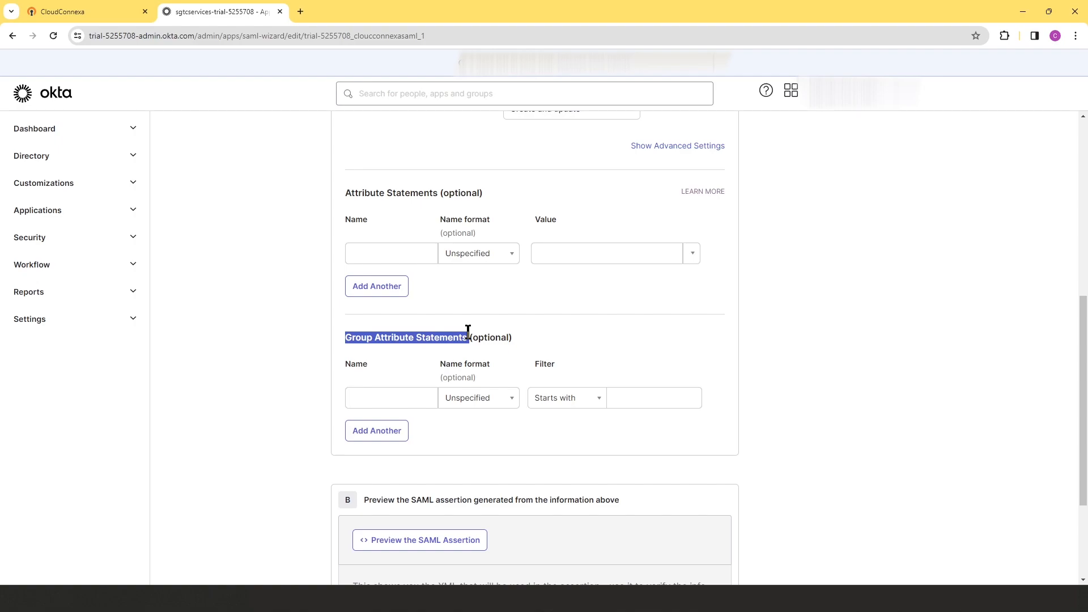
left_click(389, 399)
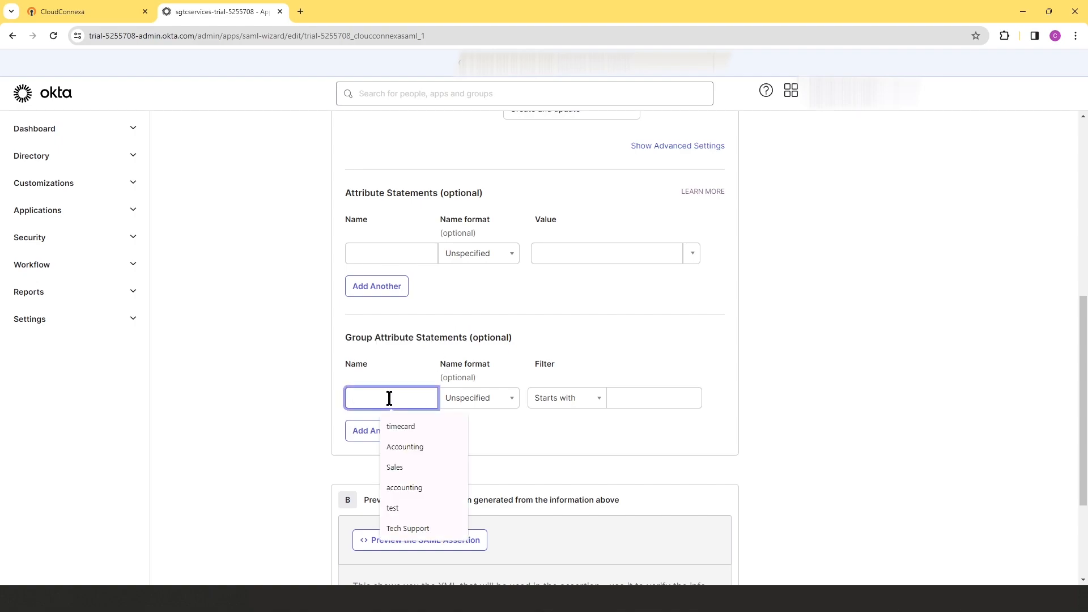
type("groups")
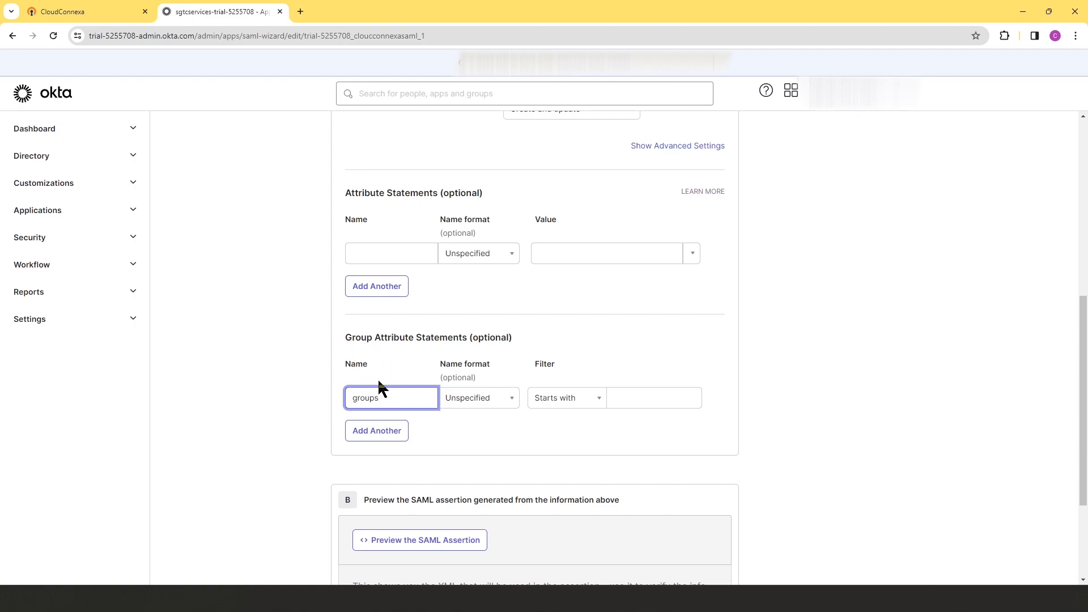
left_click(580, 401)
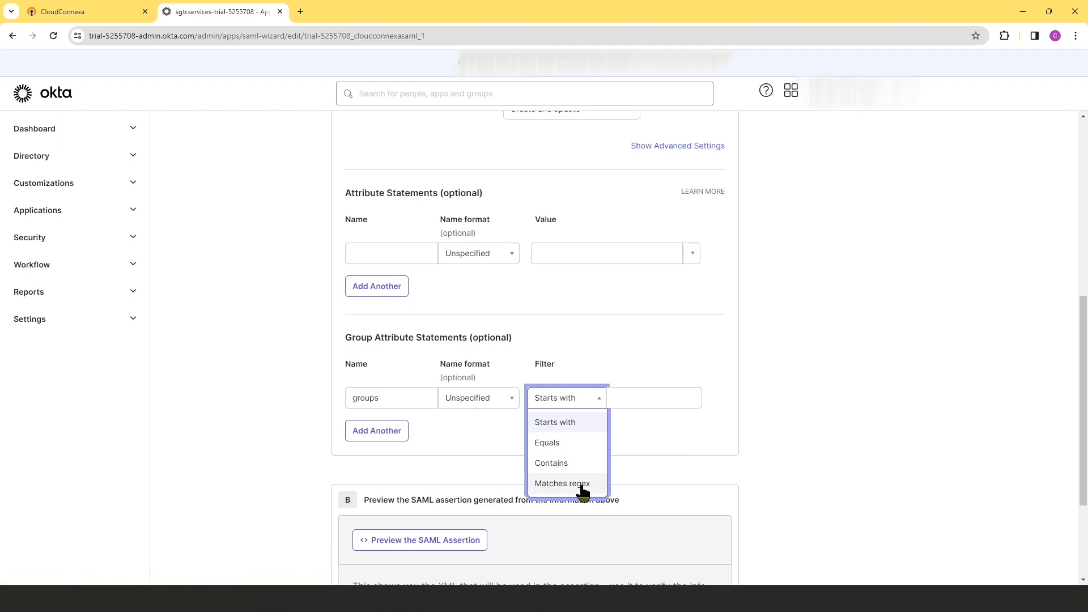
left_click(553, 484)
left_click(635, 397)
type(".*")
left_click(838, 381)
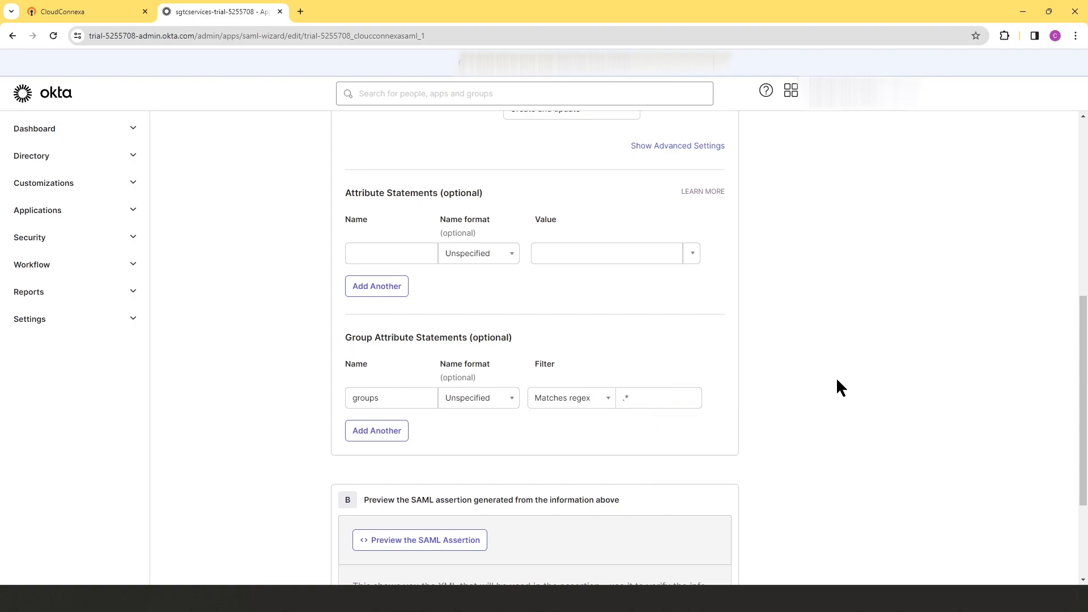
scroll(826, 382, "down", 3)
left_click(723, 494)
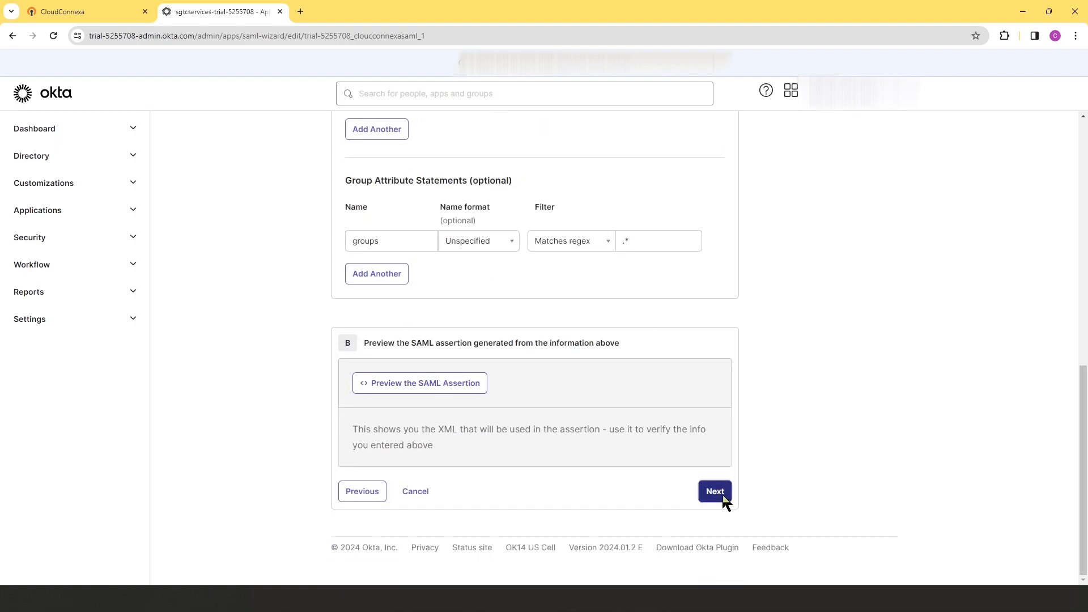
Finish the CloudConnexaSAML integration wizard to save the SAML changes, and open the app's general settings.
scroll(734, 488, "down", 3)
left_click(714, 498)
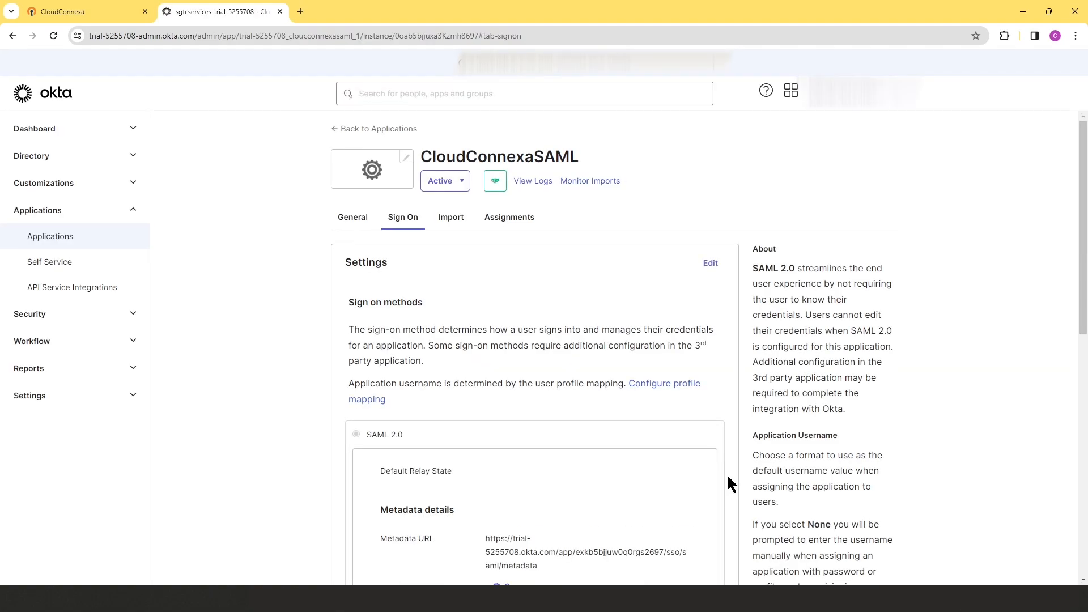
left_click(354, 217)
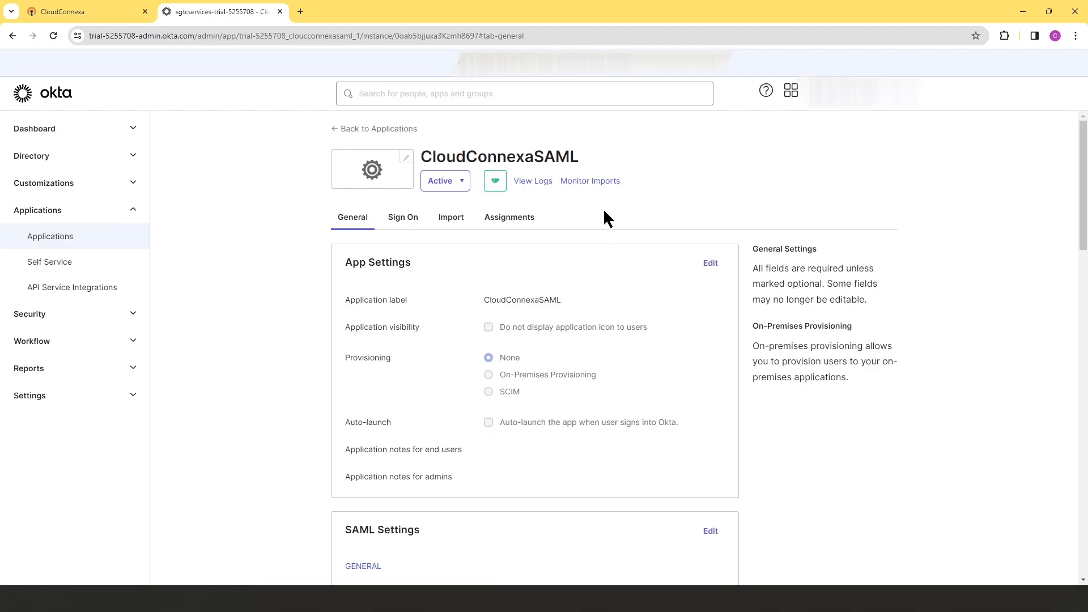
Assign the CloudConnexaSAML app to the Finance group with its Groups attribute set to groups.
left_click(493, 217)
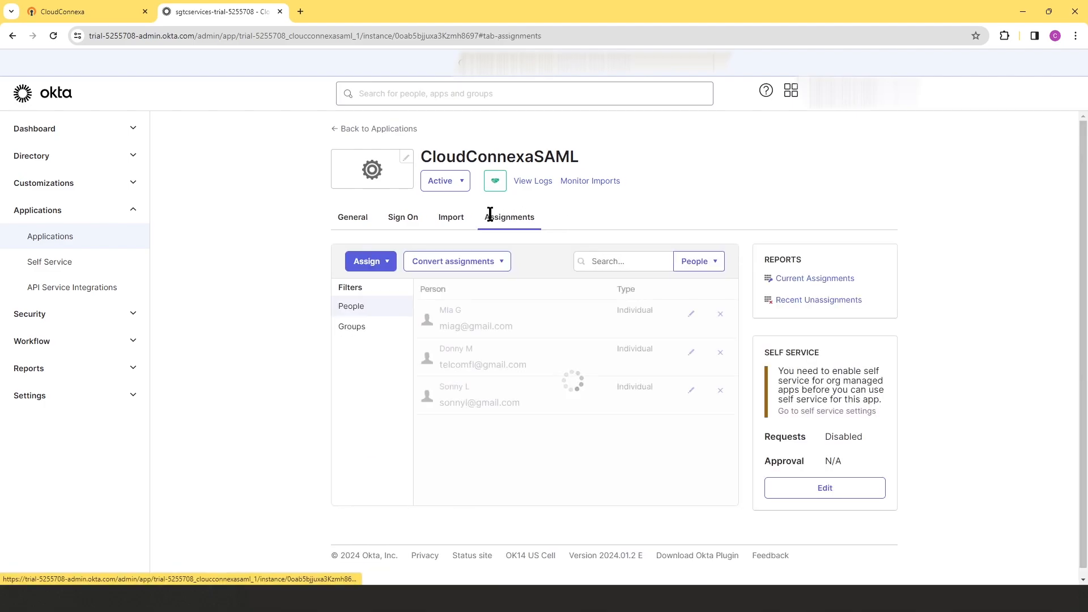
left_click(350, 329)
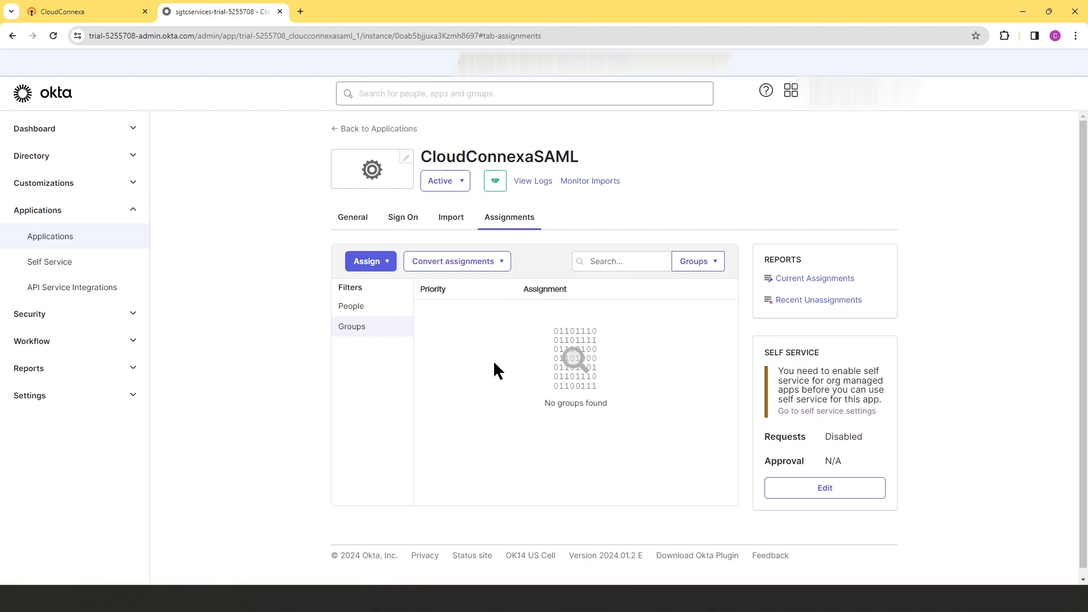
left_click(386, 262)
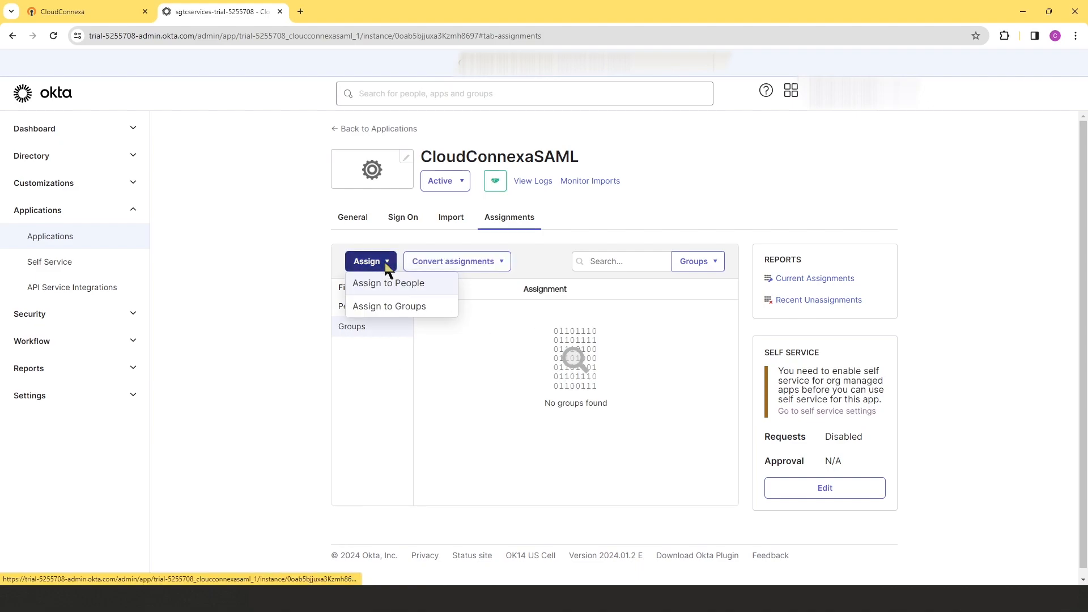
left_click(395, 308)
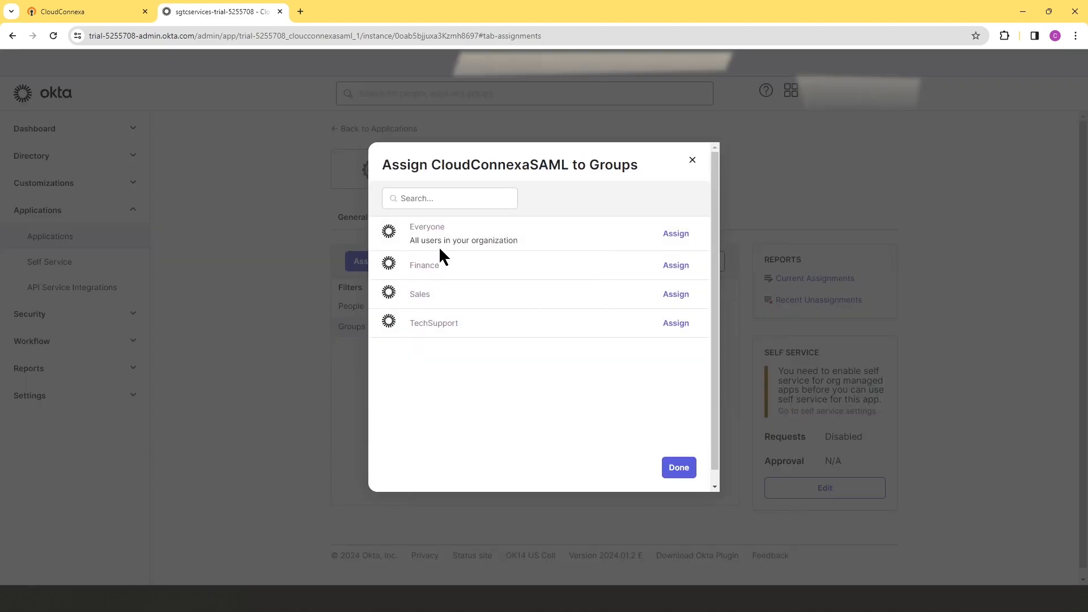
left_click(675, 267)
type("groups")
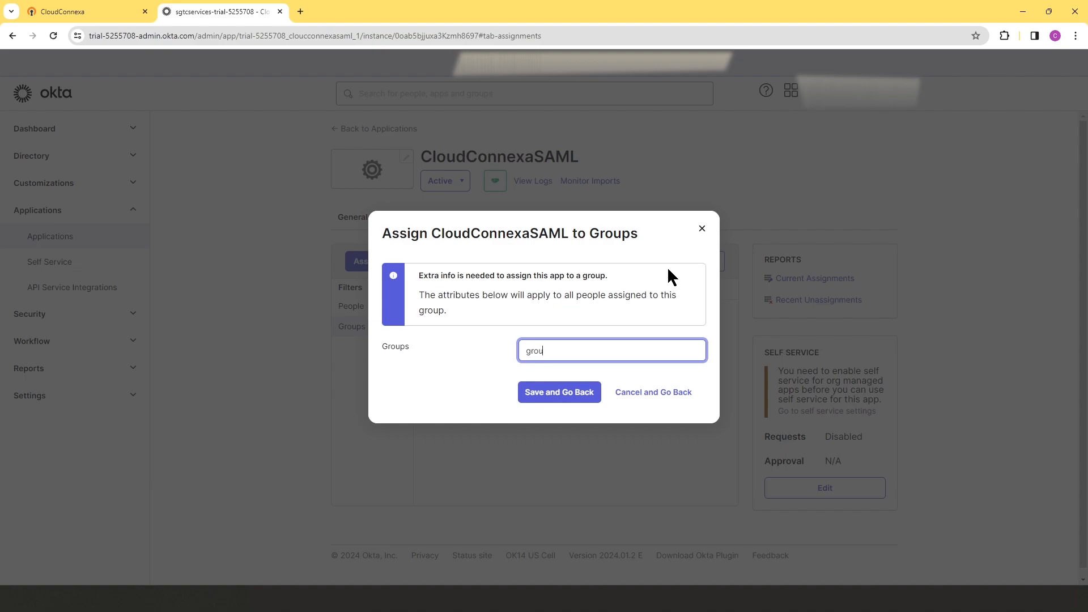
left_click(553, 394)
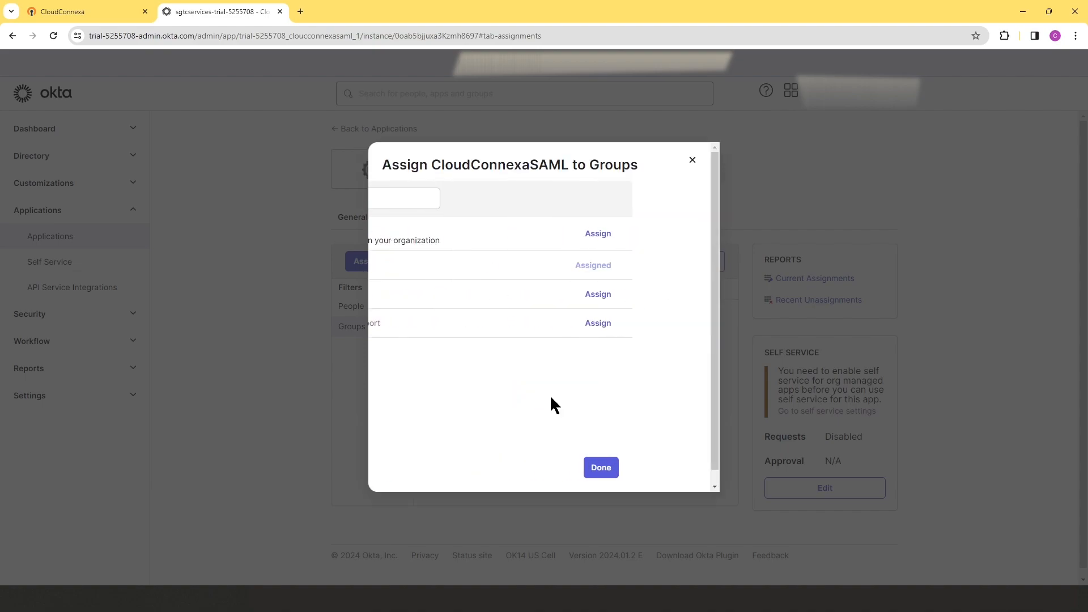
Assign the app to the Sales group with its Groups attribute set to groups.
left_click(677, 295)
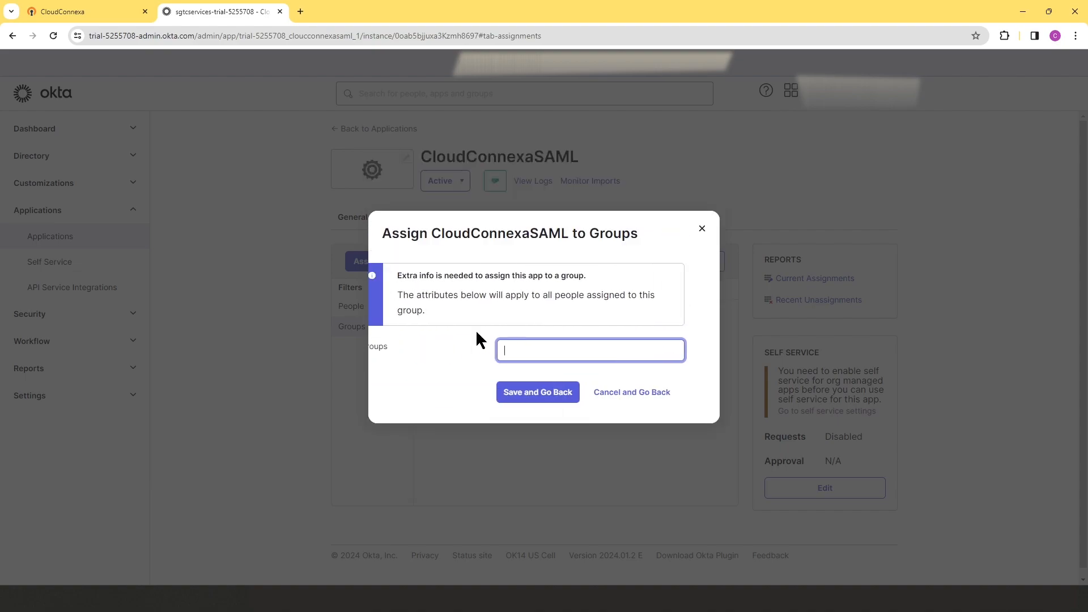
type("groups")
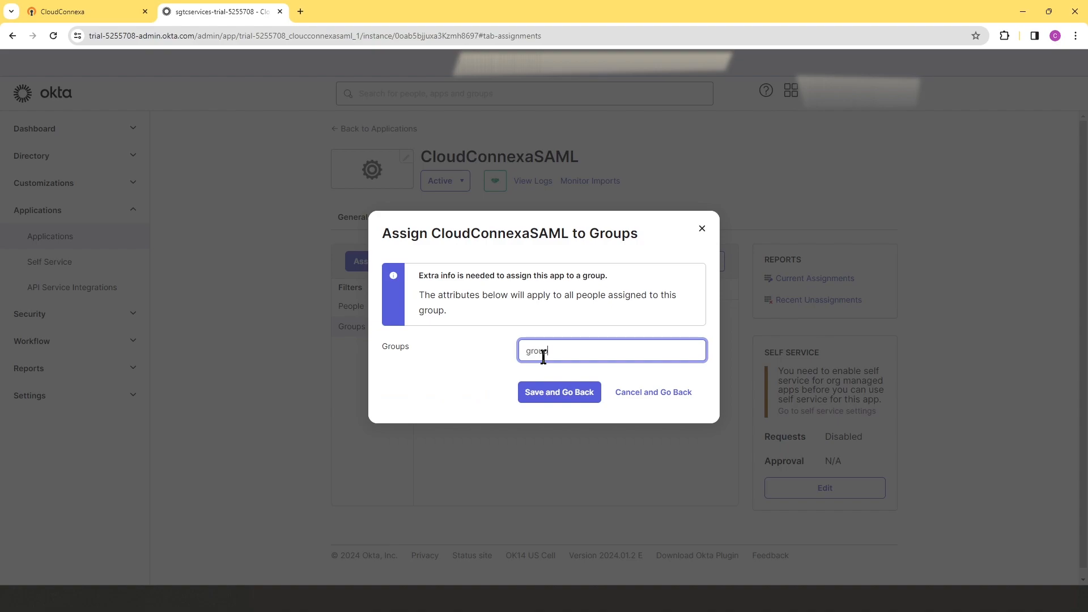
left_click(545, 391)
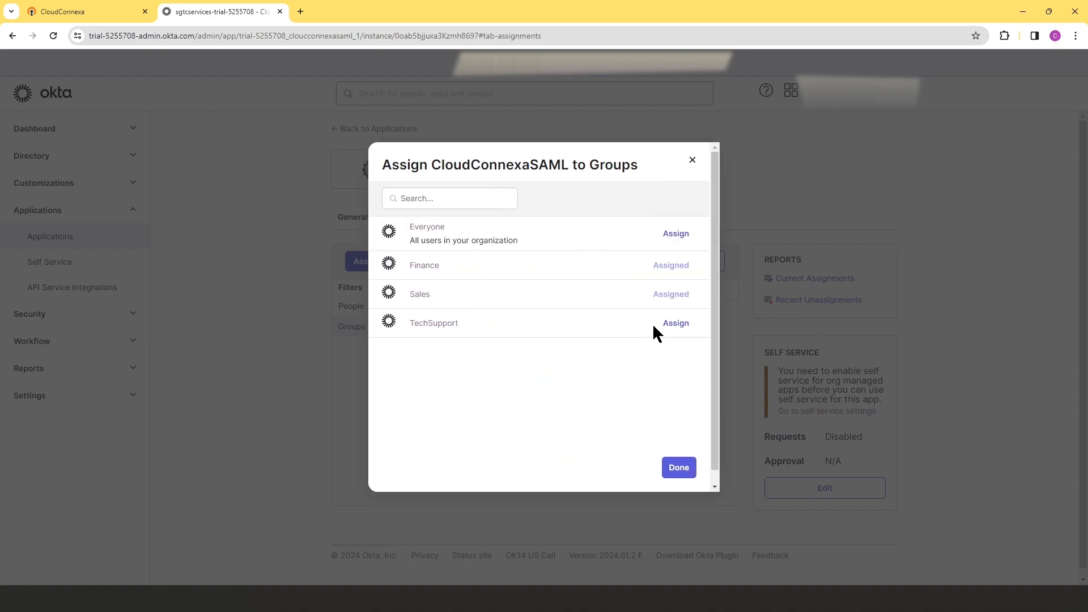
Assign the app to the TechSupport group with its Groups attribute set to groups, and finish the group assignments.
left_click(676, 323)
type("grups")
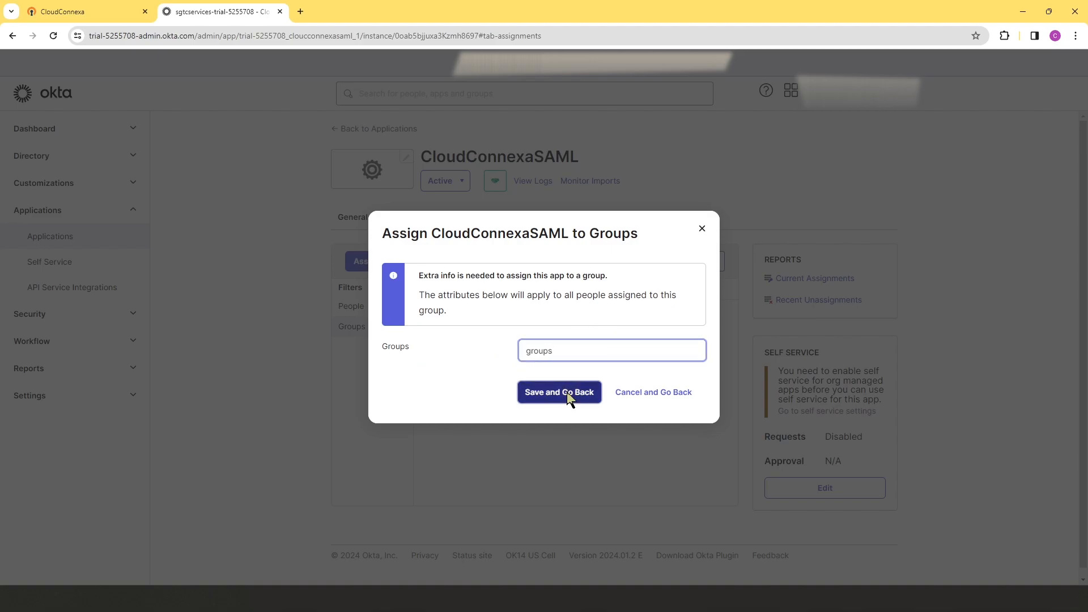
left_click(569, 395)
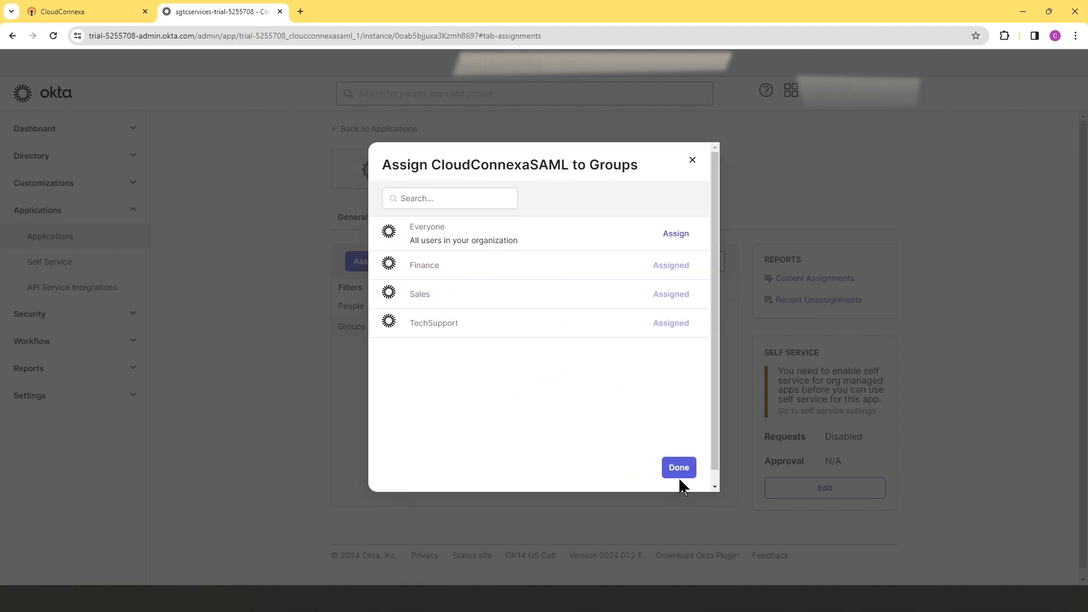
left_click(680, 470)
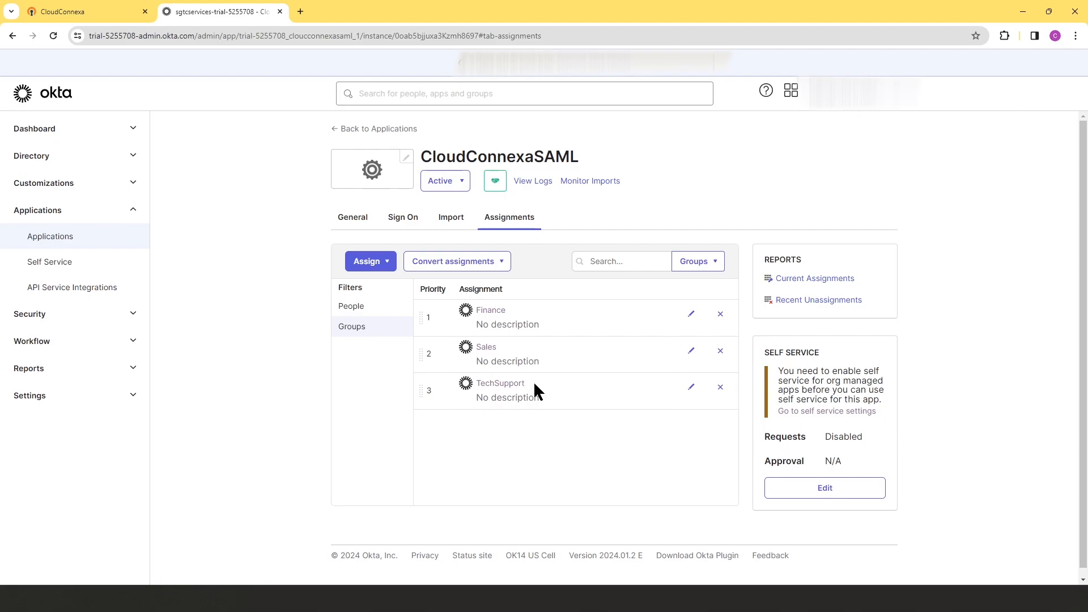
Switch to CloudConnexa and open the SAML attribute mapping from the User Authentication settings in edit mode.
left_click(111, 13)
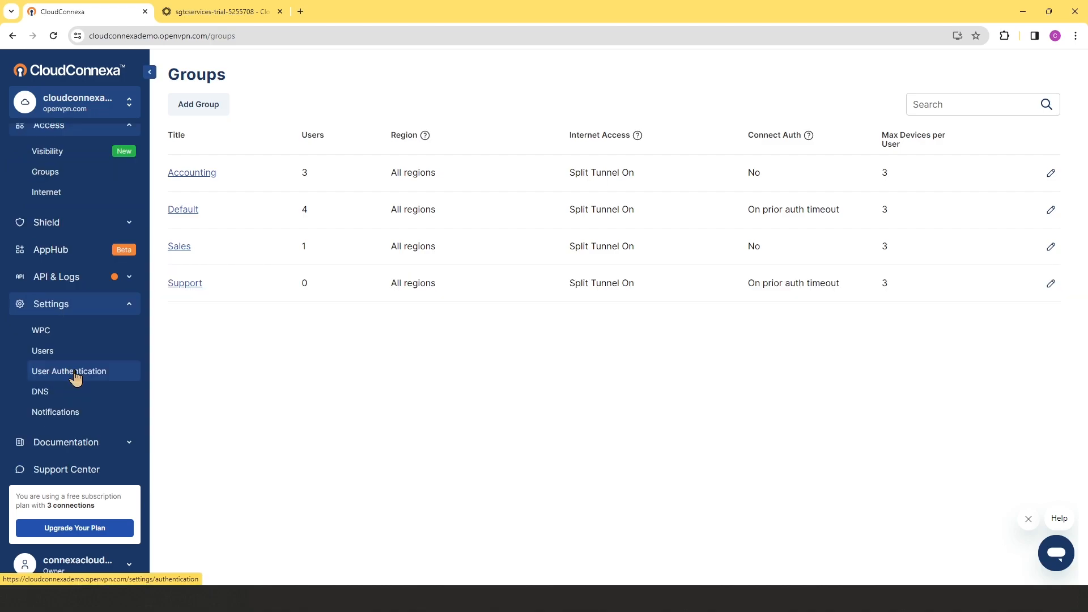
left_click(80, 372)
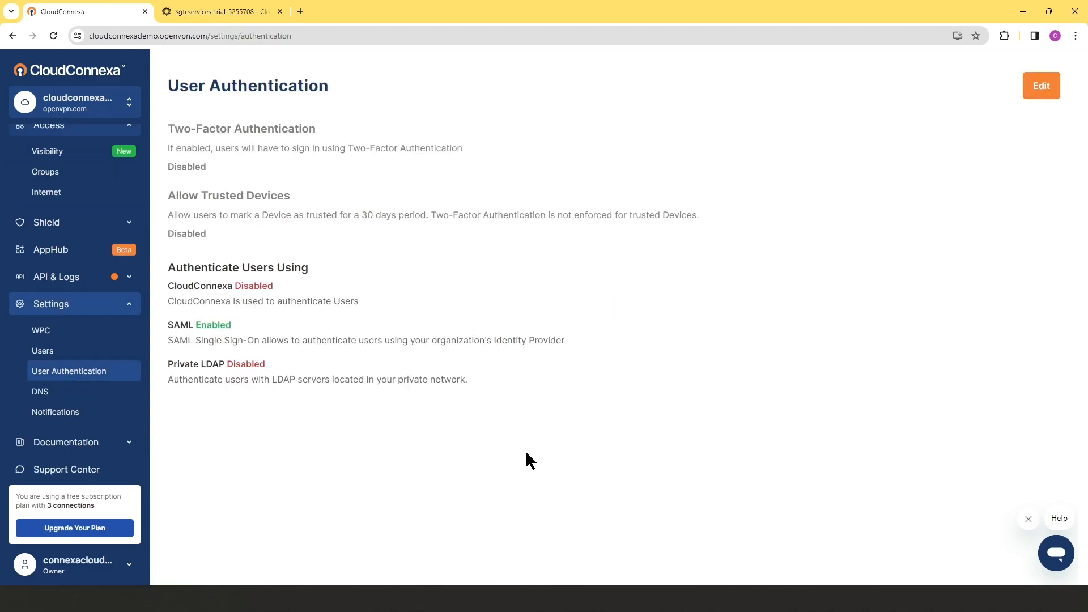
left_click(1039, 87)
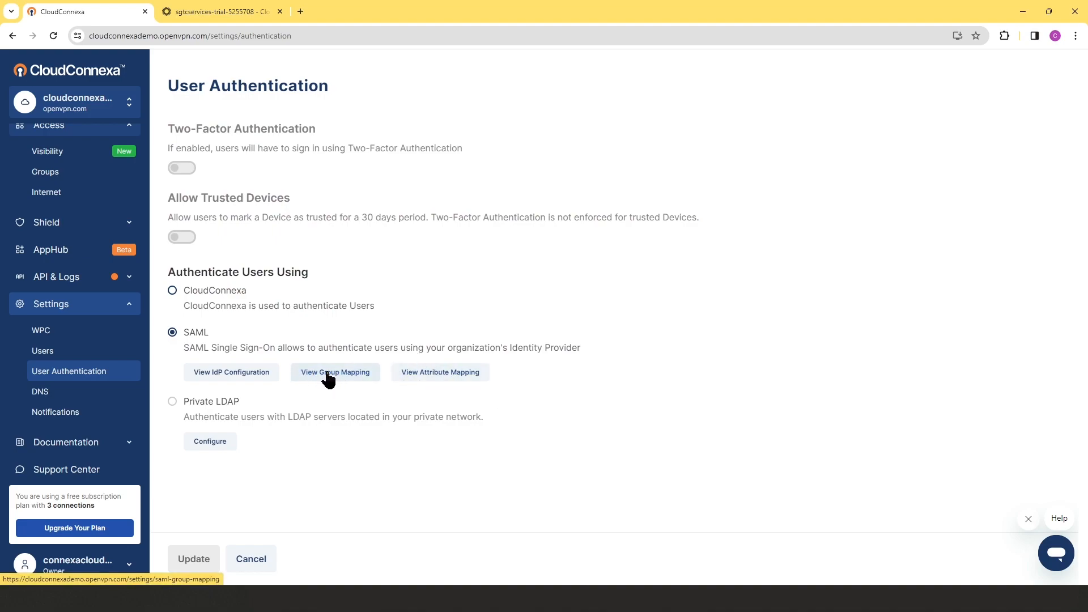
left_click(435, 374)
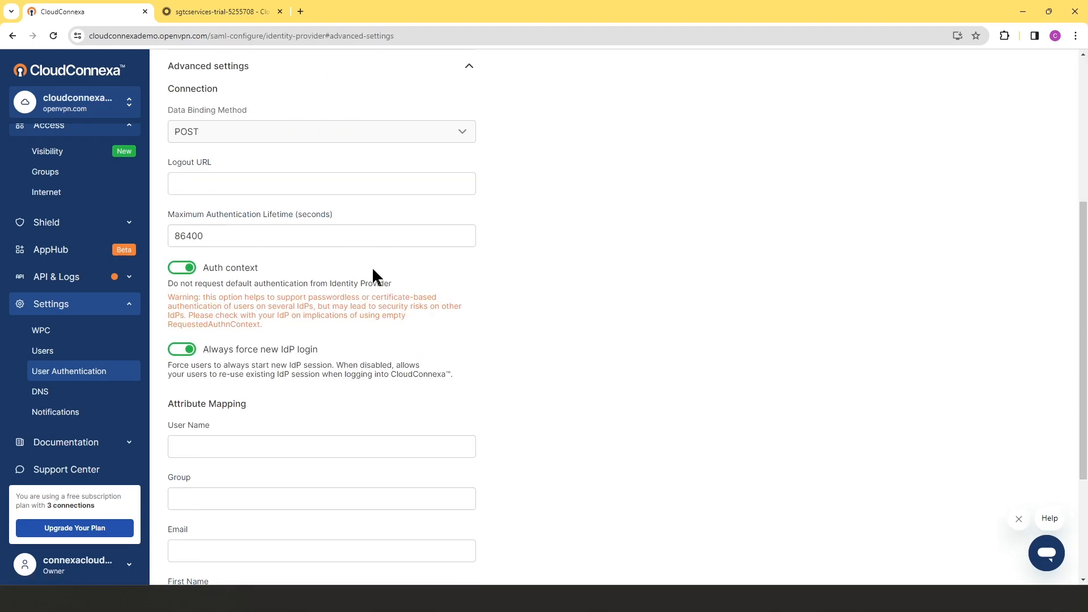
Map the Group attribute to Groups in the IdP's advanced settings and complete the SAML configuration.
scroll(374, 272, "down", 3)
left_click(178, 315)
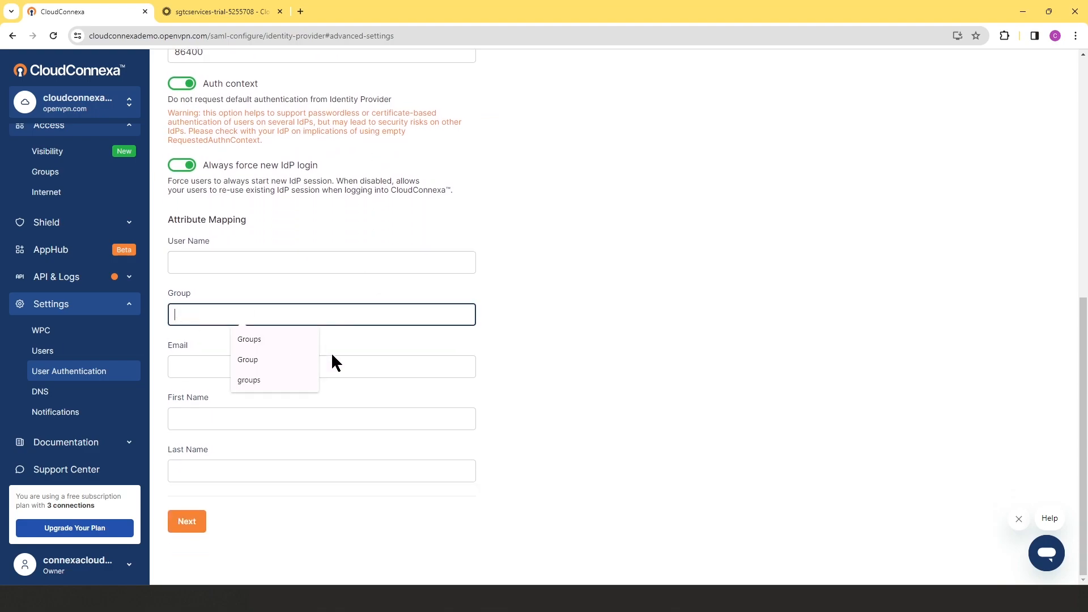
type("G")
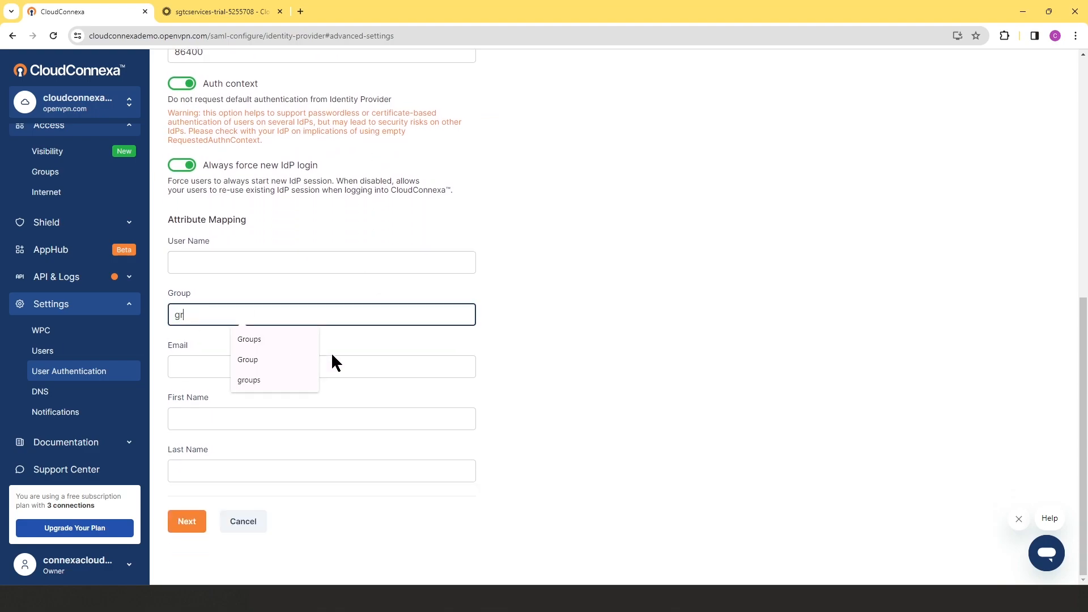
type("roups")
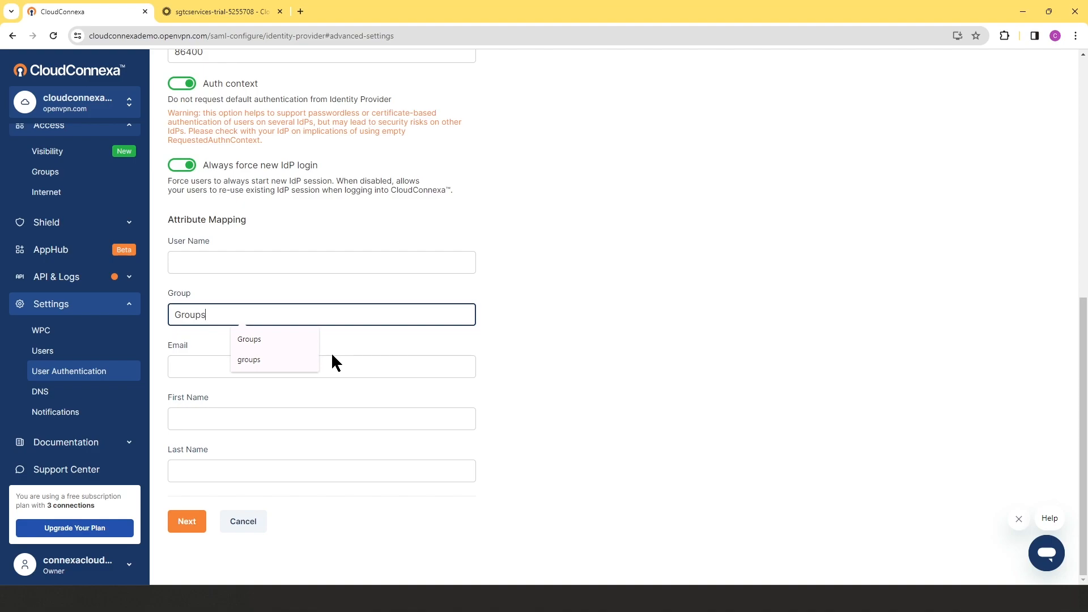
left_click(188, 522)
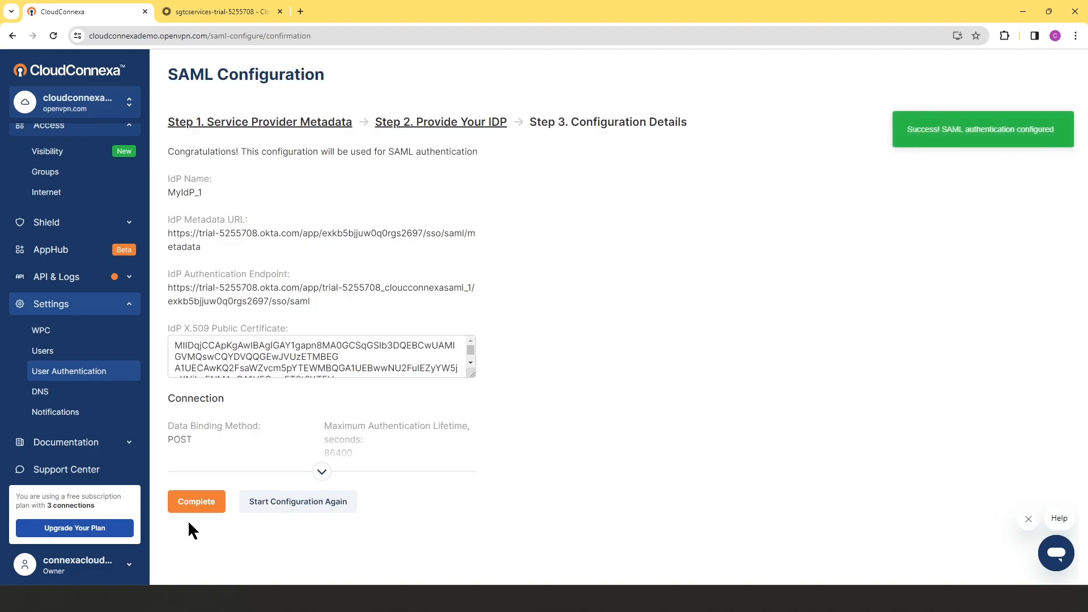
left_click(188, 520)
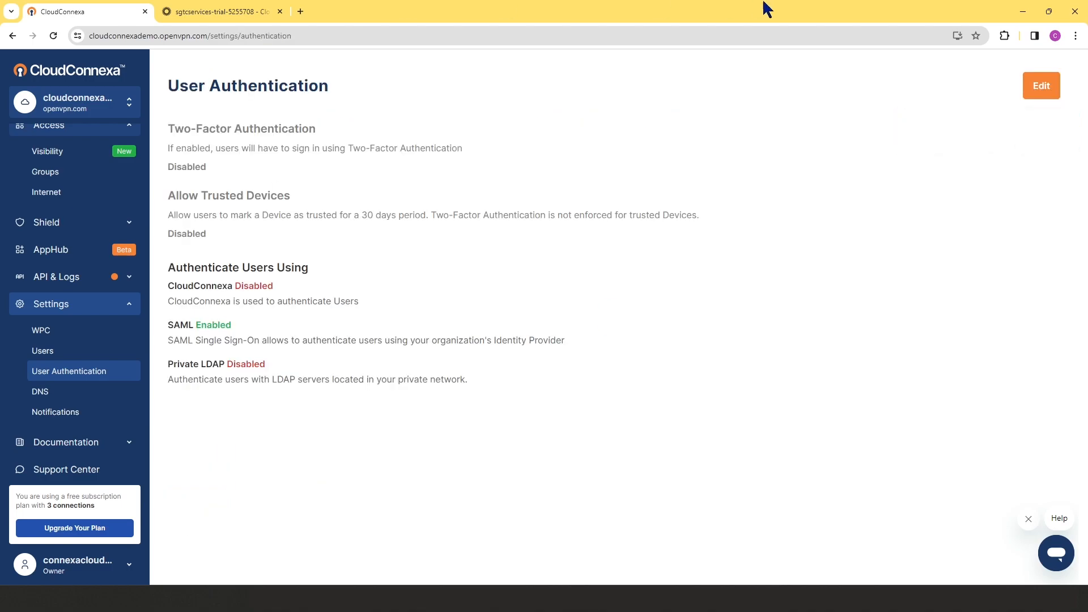
Open the SAML group mapping for editing and add a rule mapping the IdP group Finance to the CloudConnexa group Accounting.
left_click(1041, 88)
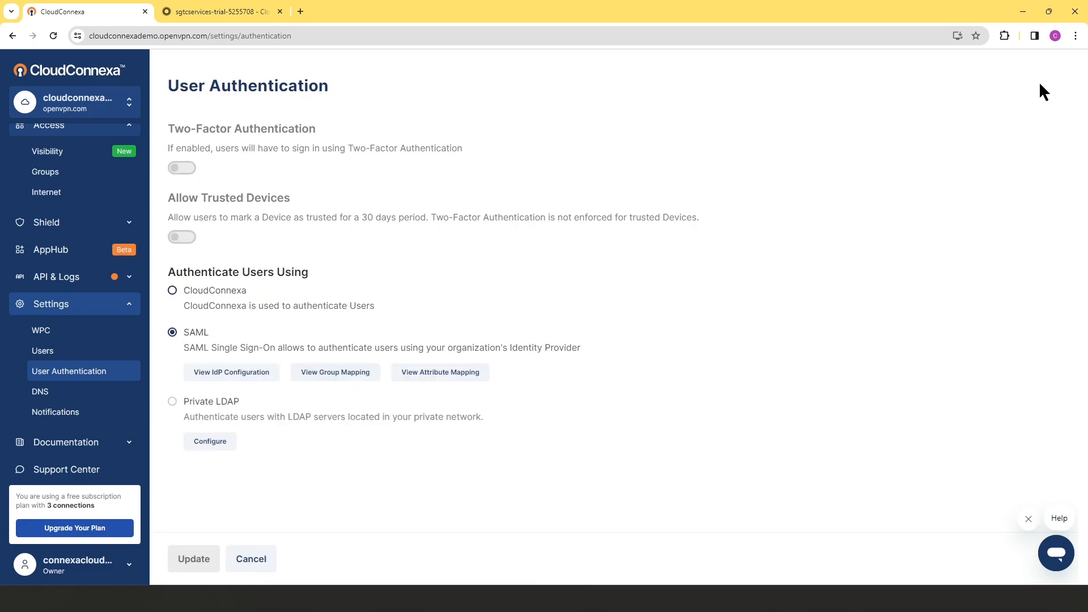
left_click(331, 374)
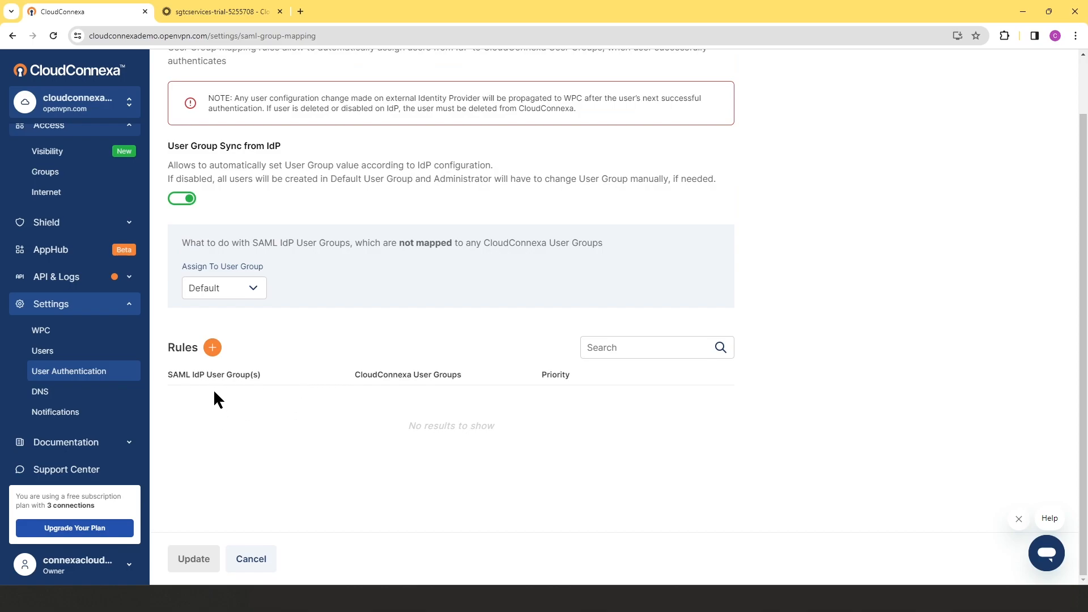
left_click(213, 347)
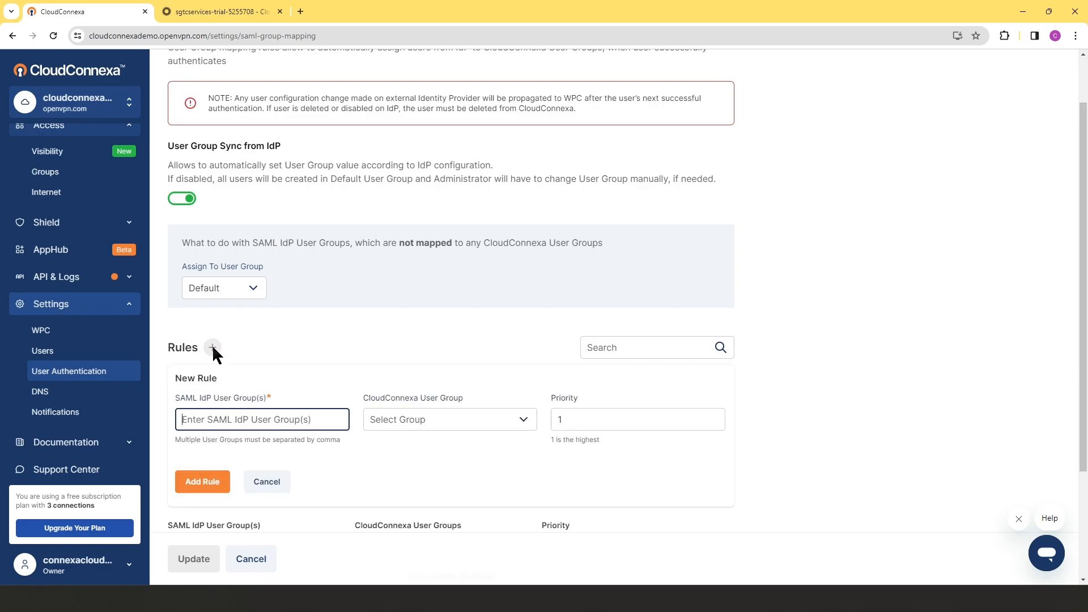
left_click(230, 418)
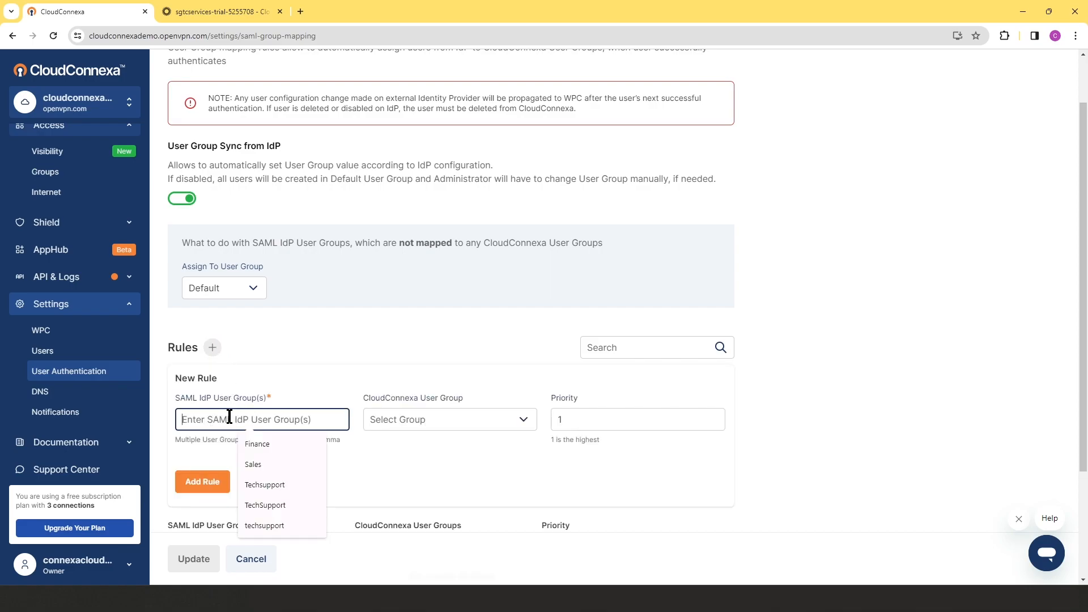
type("Fi")
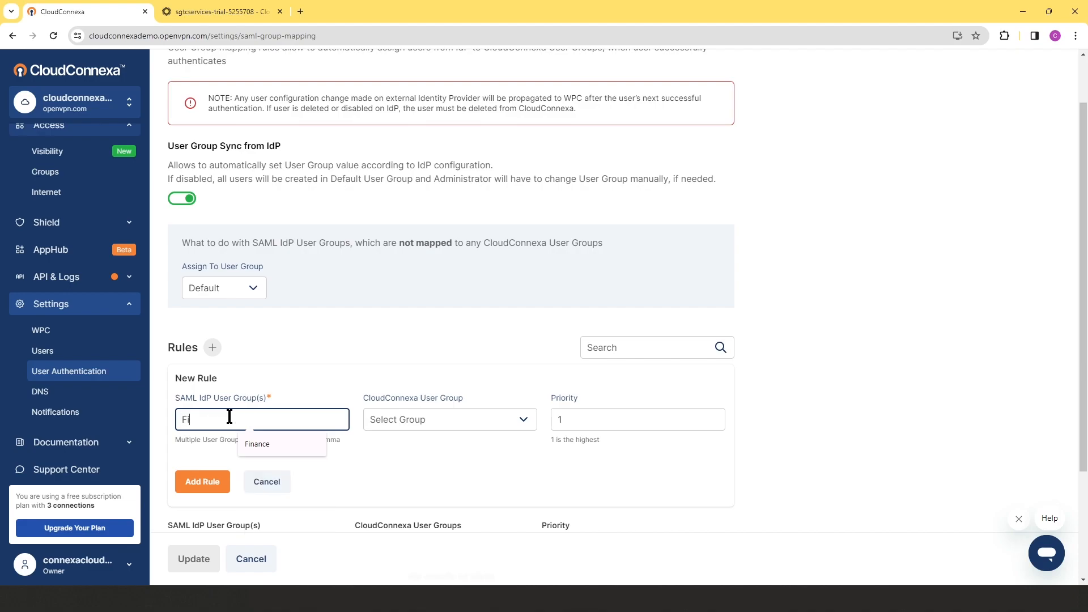
type("nance")
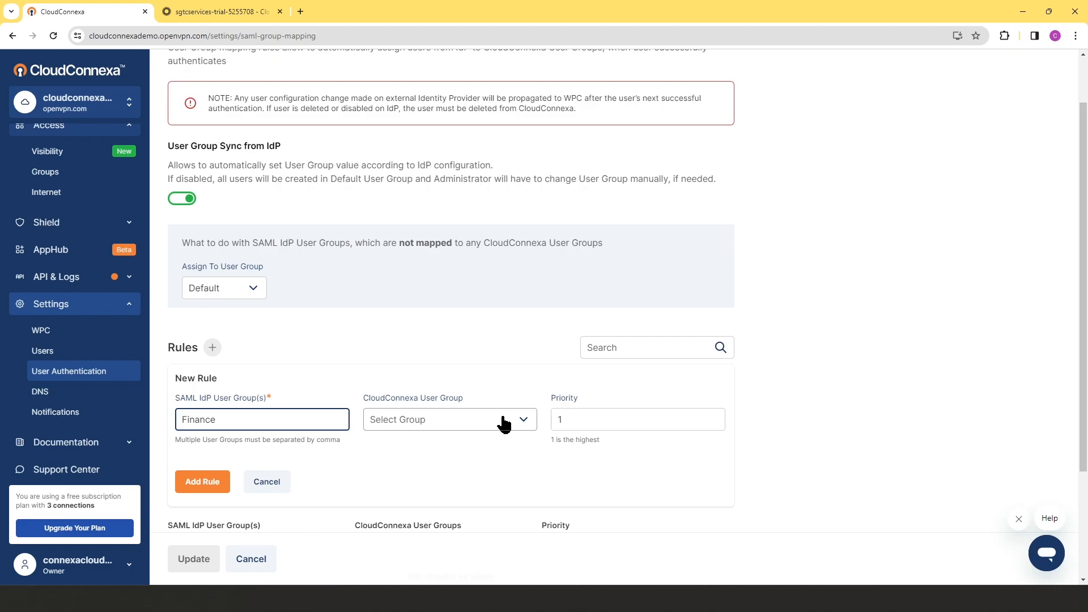
left_click(517, 422)
left_click(401, 484)
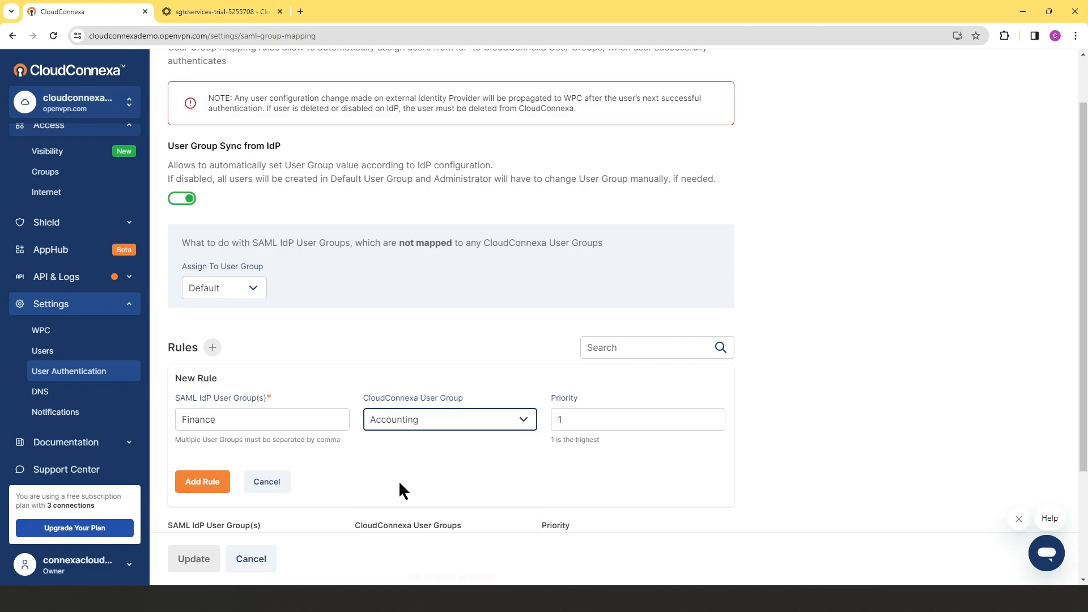
left_click(202, 485)
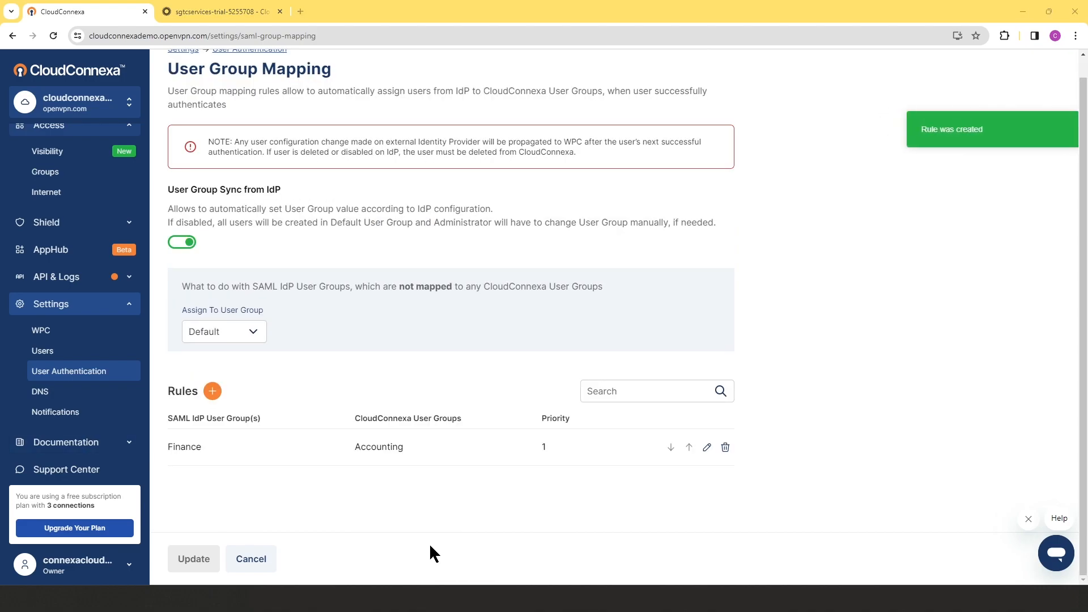
Add a second rule mapping the SAML IdP group Sales to the CloudConnexa group Sales.
left_click(212, 392)
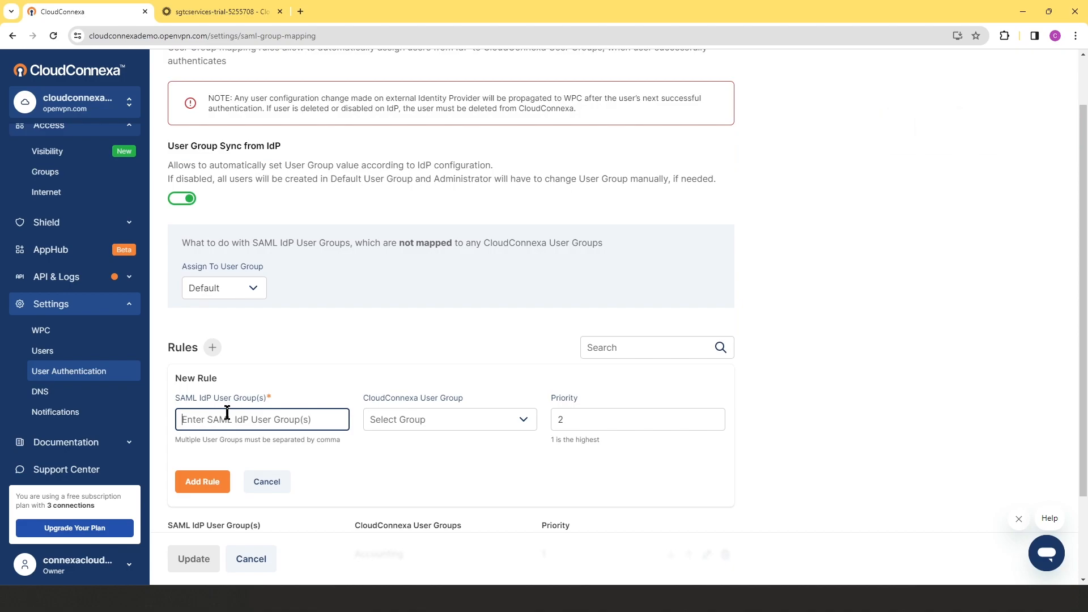
type("Sales")
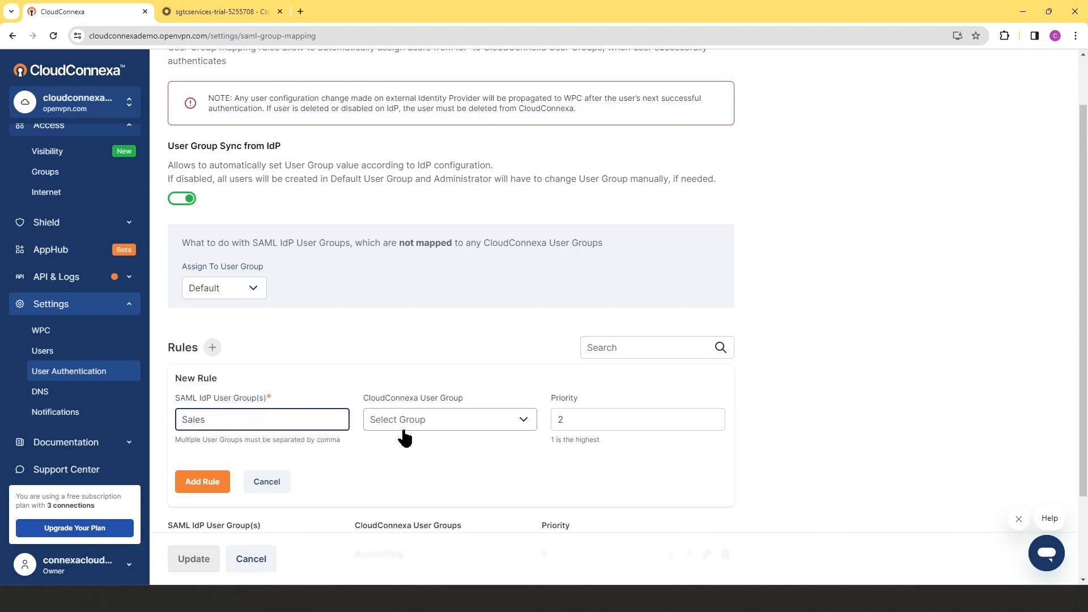
left_click(448, 427)
left_click(396, 533)
left_click(202, 486)
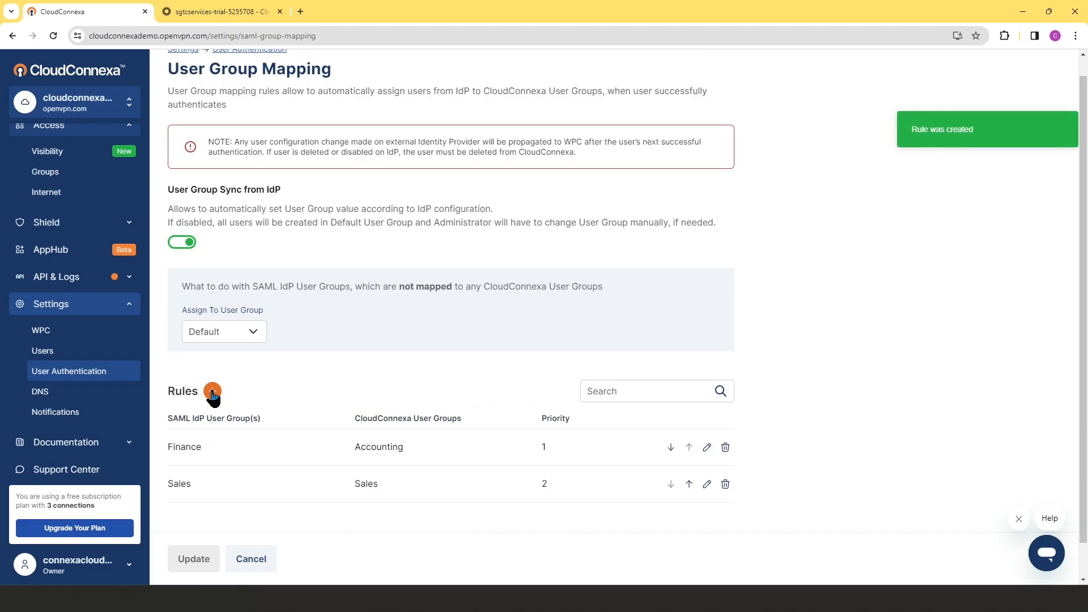
Add a third rule mapping the SAML IdP group Techsupport to the CloudConnexa group Support with priority 3.
left_click(212, 391)
type("Techsupport")
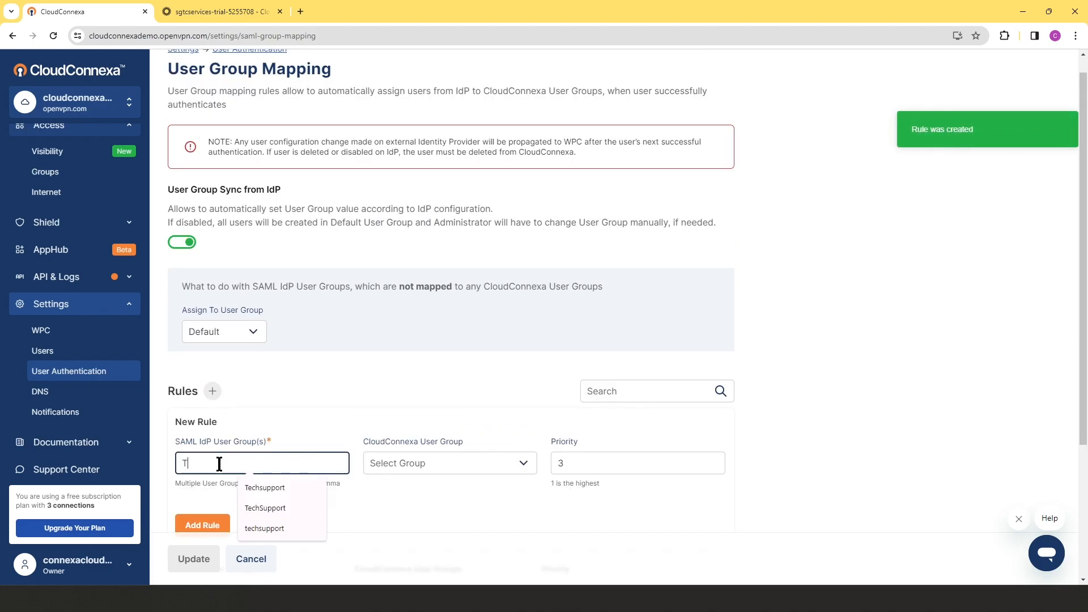
left_click(265, 488)
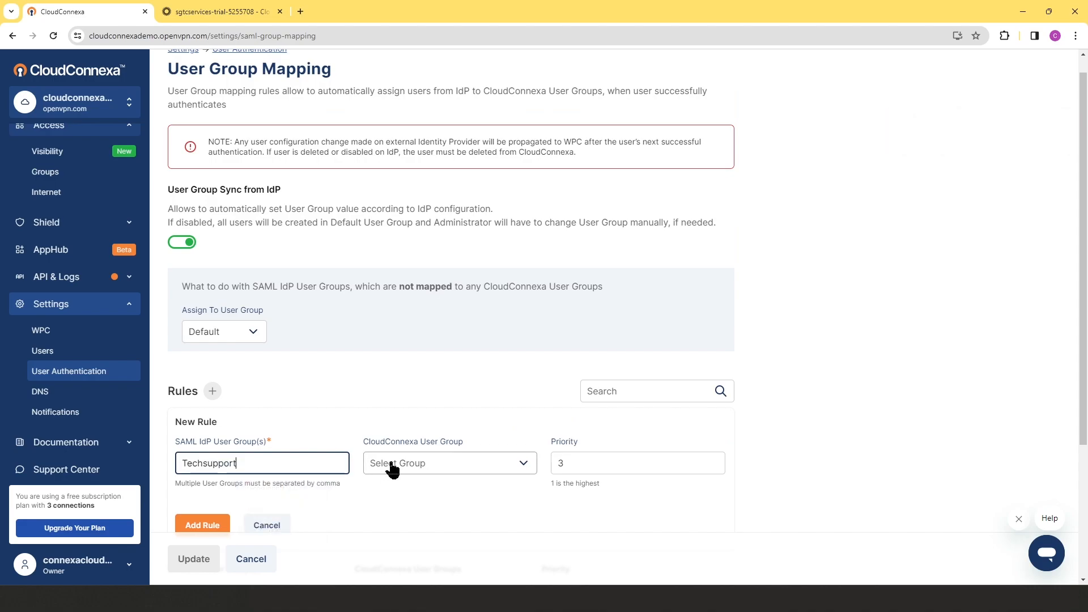
left_click(378, 463)
left_click(389, 441)
left_click(220, 517)
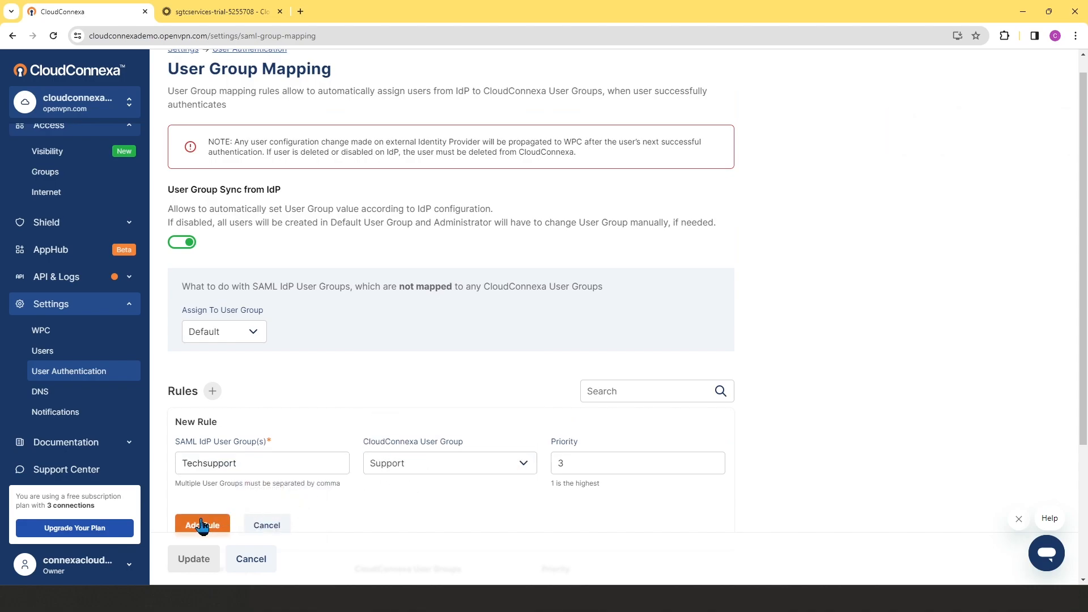
scroll(405, 426, "down", 1)
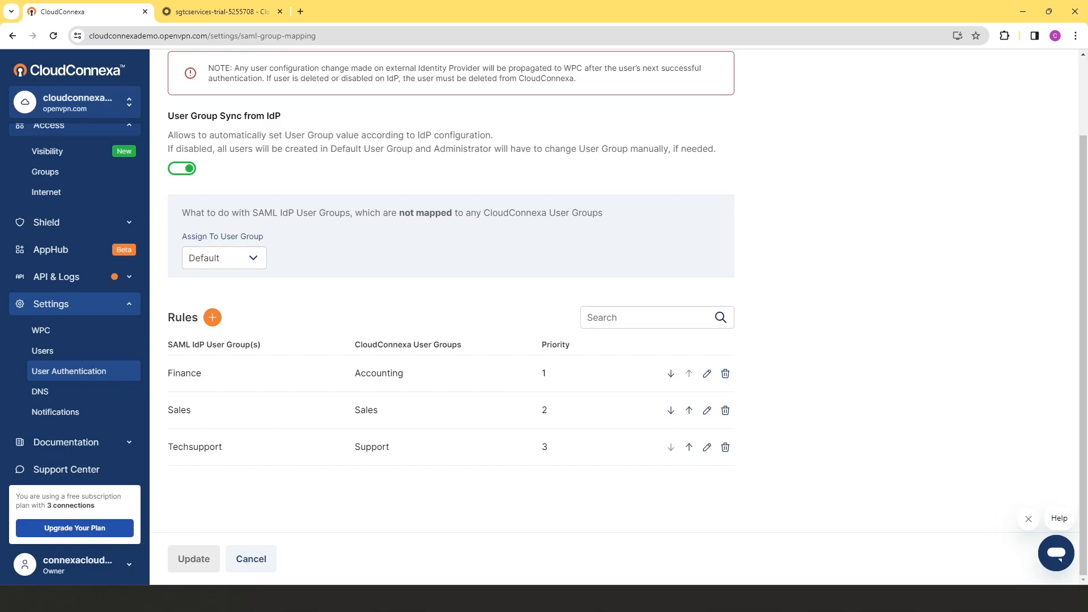
Open the CloudConnexa Users list and check which groups the SAML-authenticated users are assigned to.
scroll(193, 197, "up", 2)
scroll(100, 212, "up", 3)
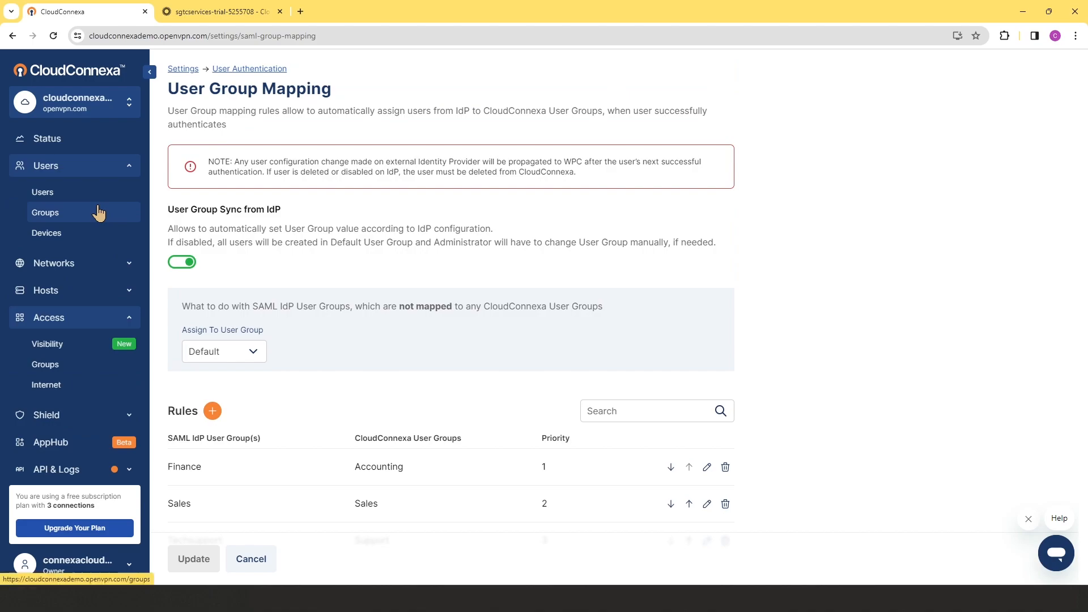
left_click(49, 199)
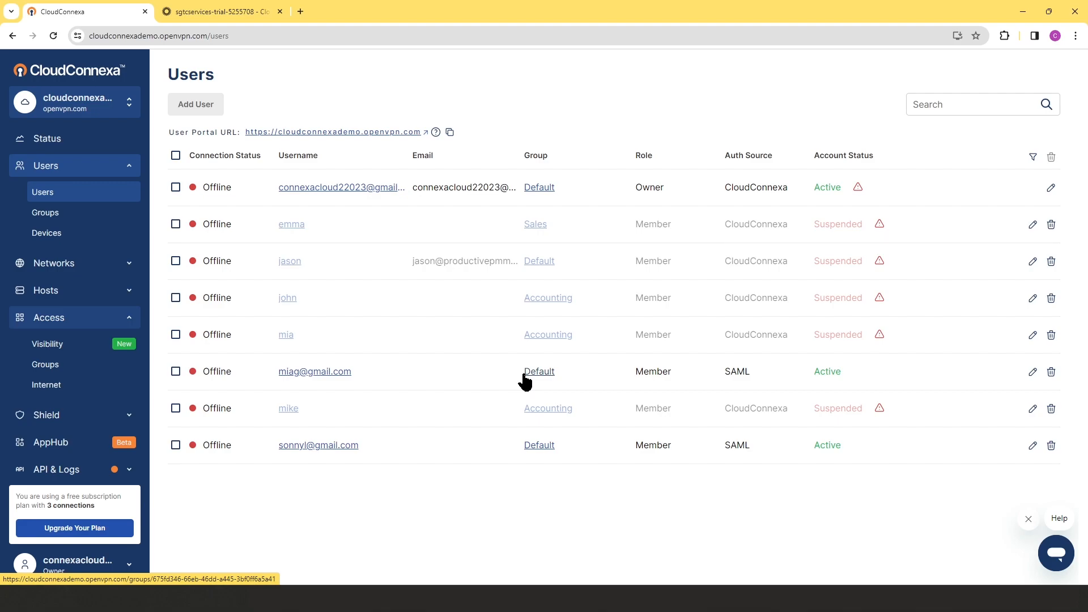
Switch to Okta and check the group memberships of the first SAML user in the people directory.
left_click(205, 12)
left_click(67, 154)
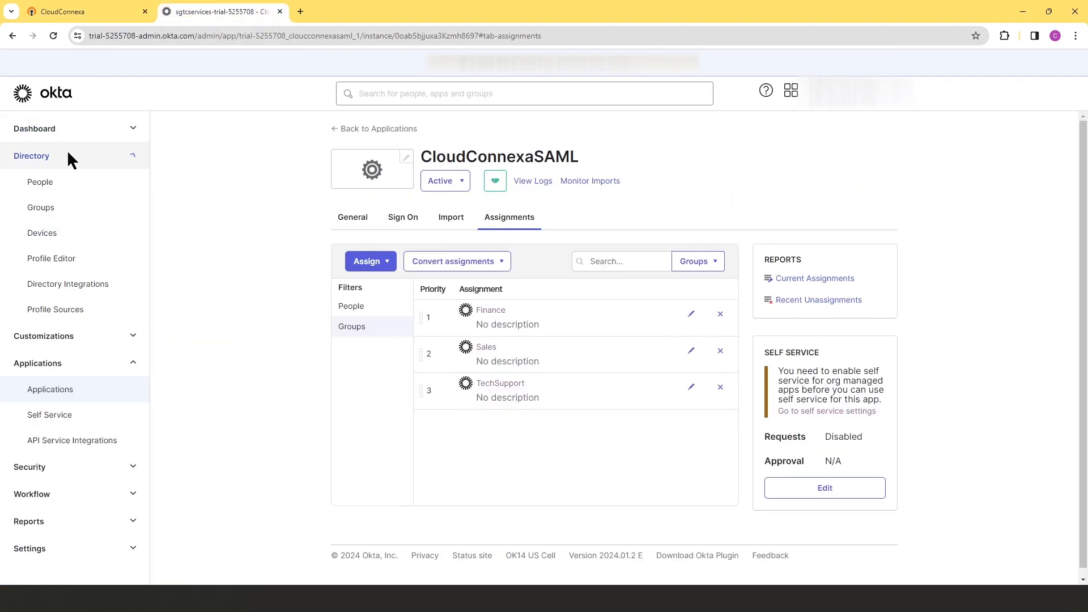
left_click(38, 182)
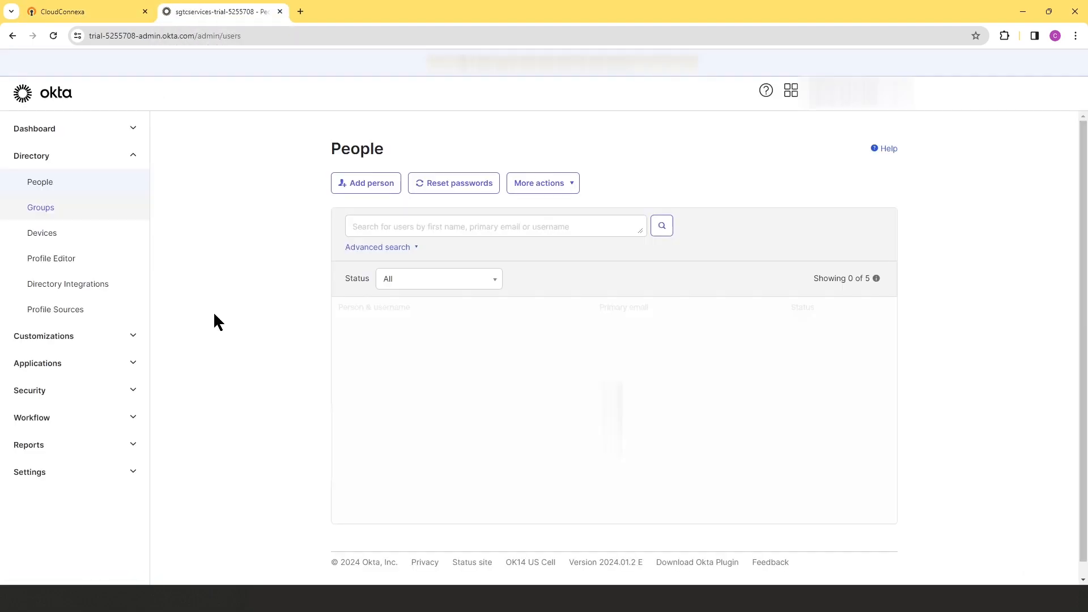
left_click(347, 329)
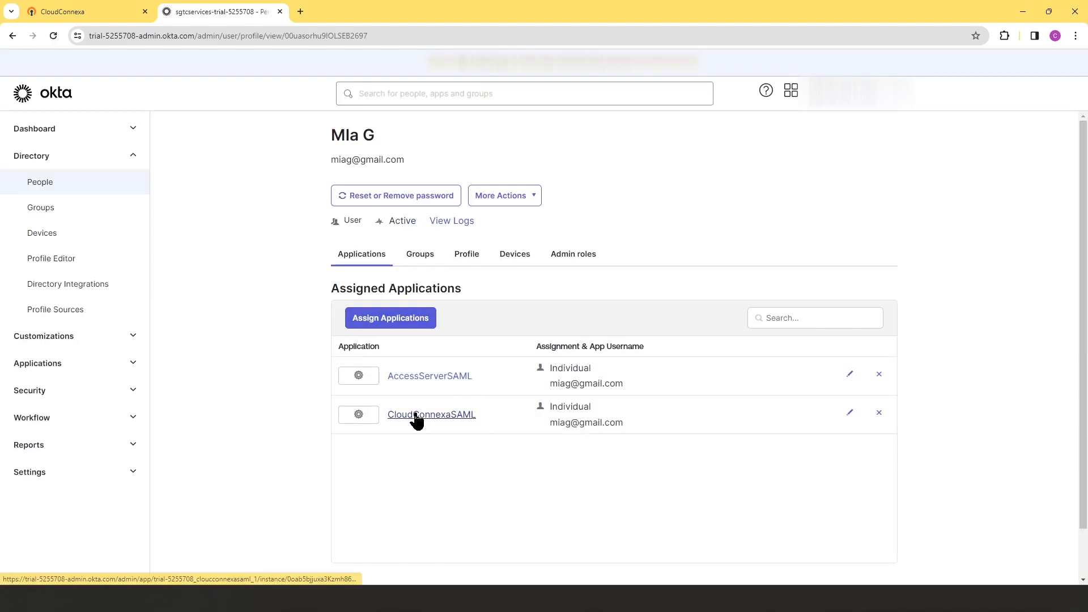
left_click(416, 258)
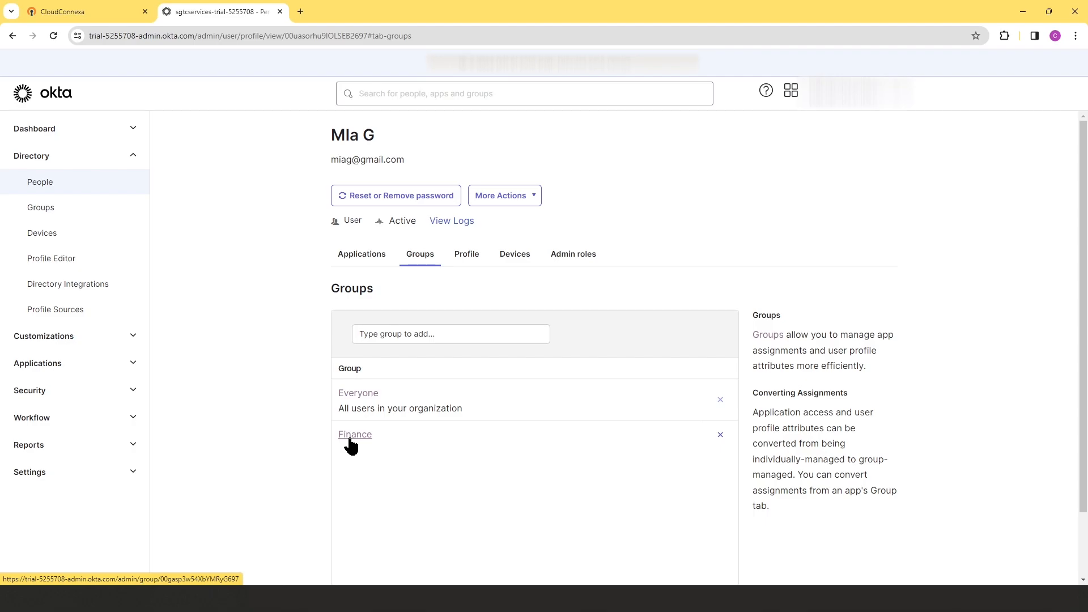
Connect the first SAML user's profile in OpenVPN Connect and reload the Users list in CloudConnexa.
left_click(97, 11)
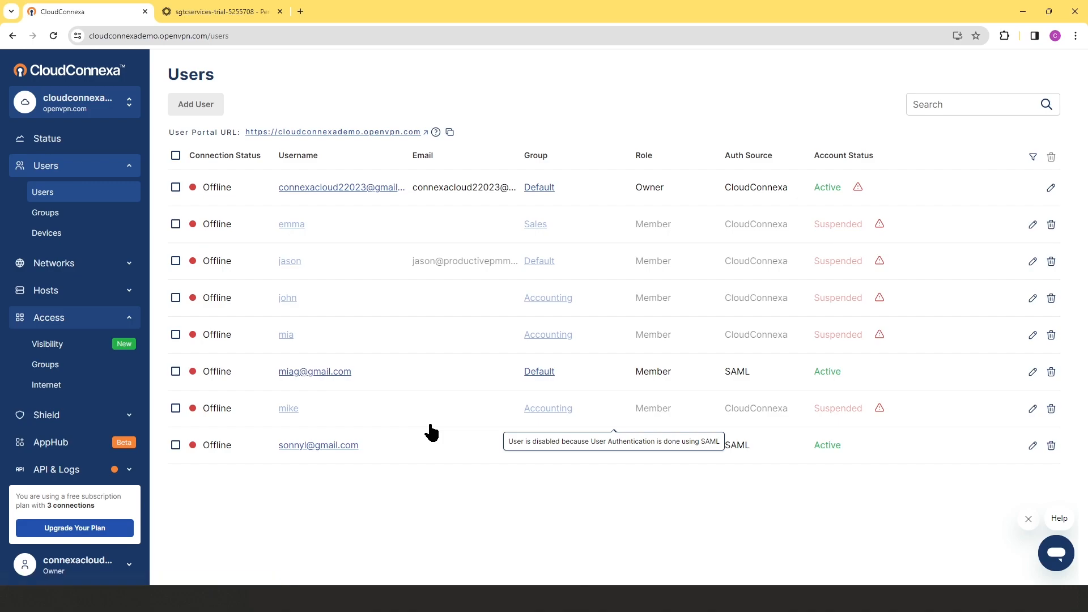
key("alt+Tab")
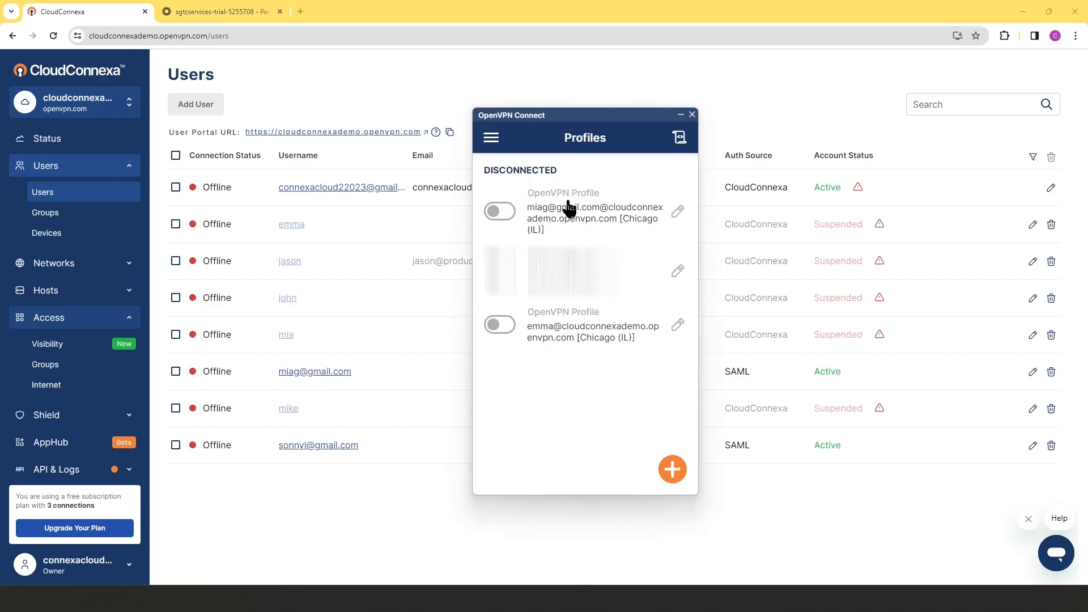
left_click(504, 215)
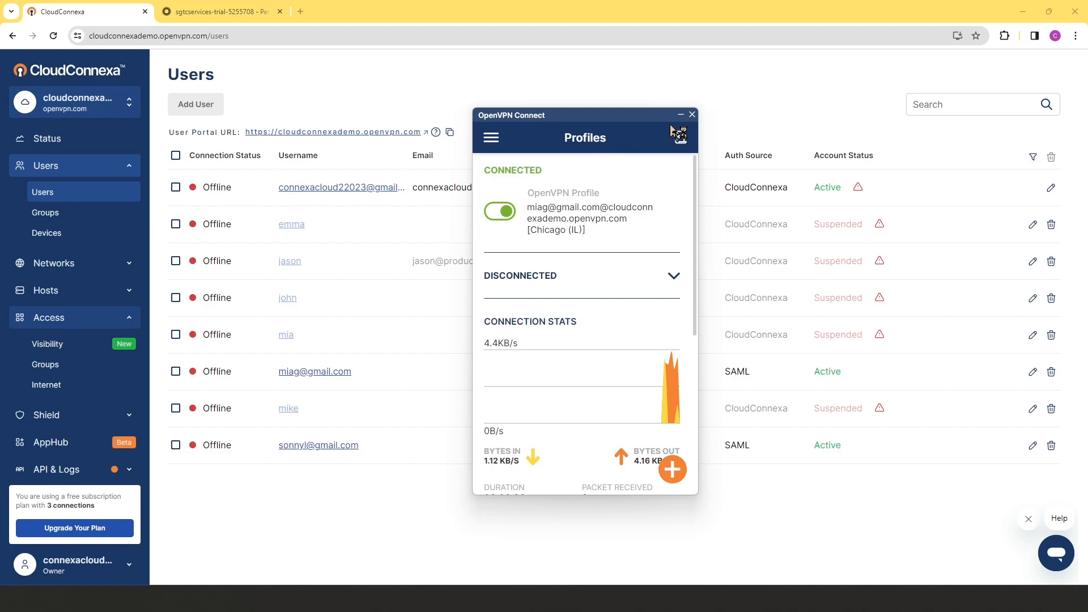
left_click(59, 36)
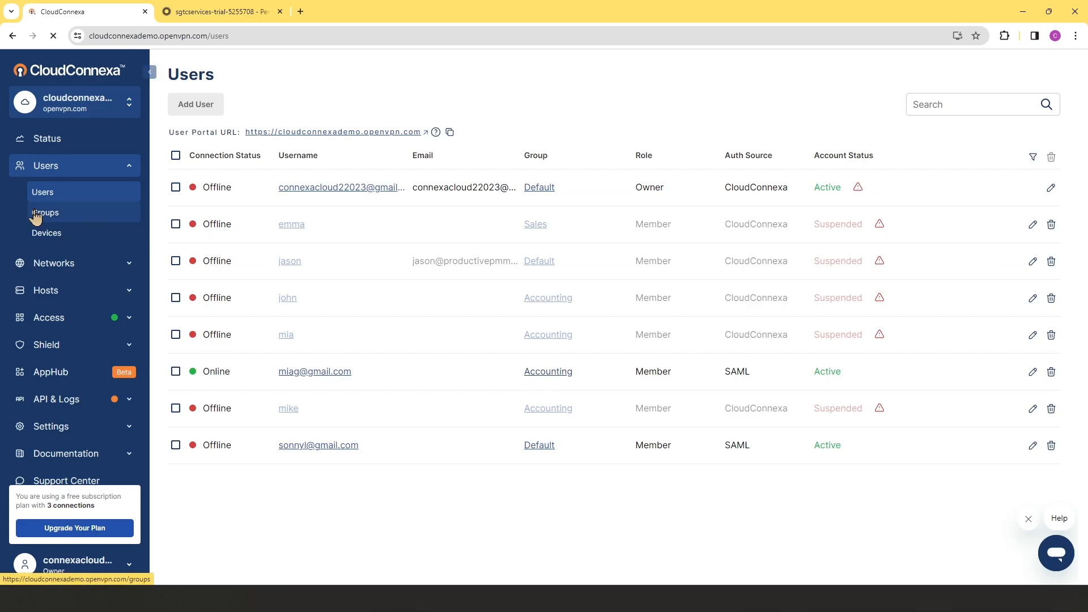
Open the Access Groups and review which applications the Accounting, Sales and Tech Support groups can reach.
left_click(56, 318)
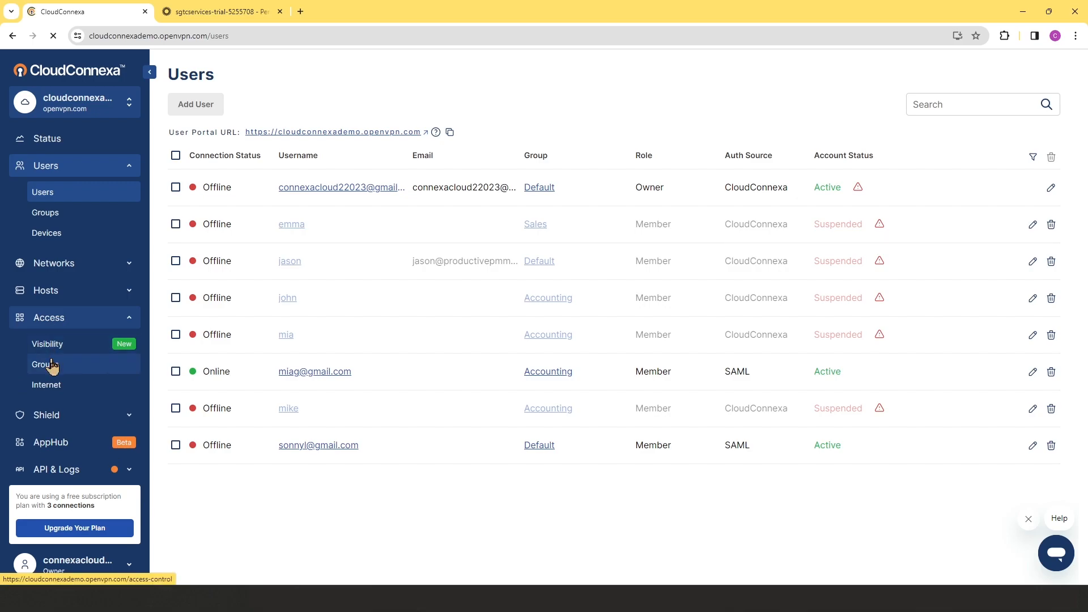
left_click(52, 365)
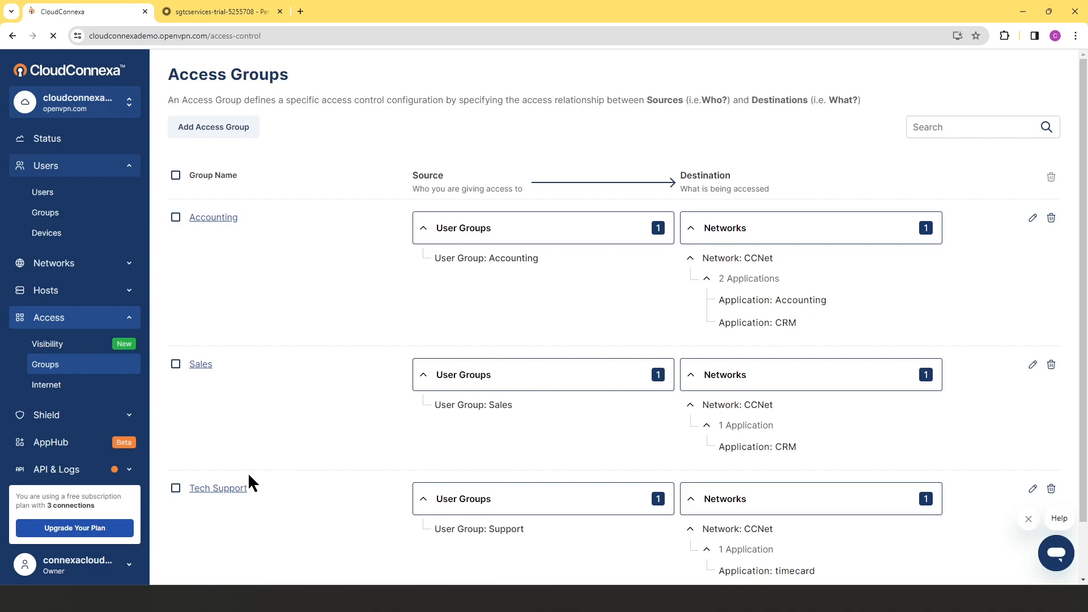
scroll(815, 545, "down", 1)
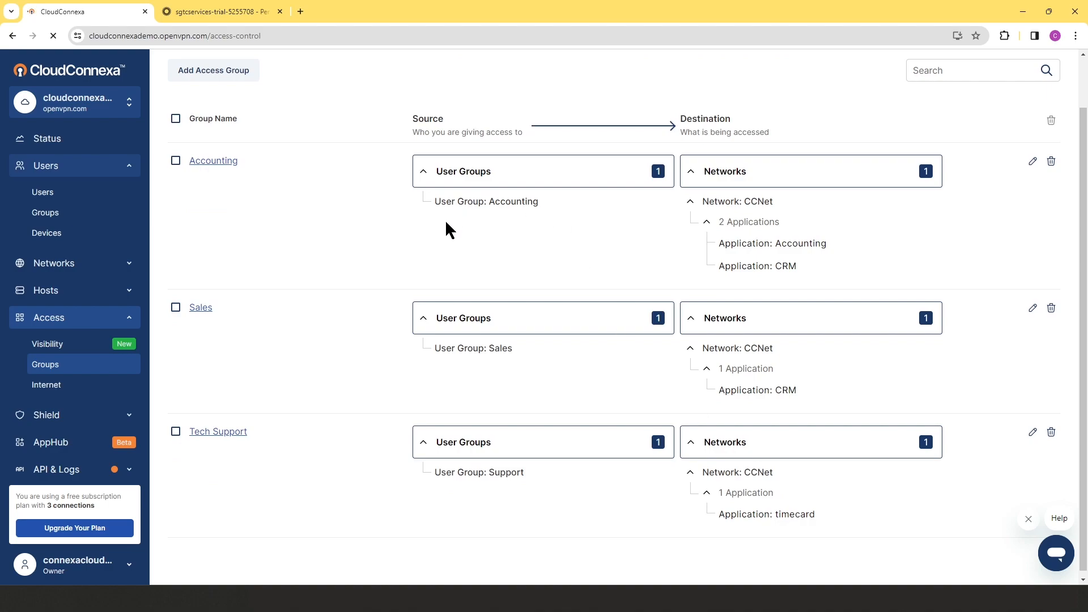
scroll(452, 240, "up", 1)
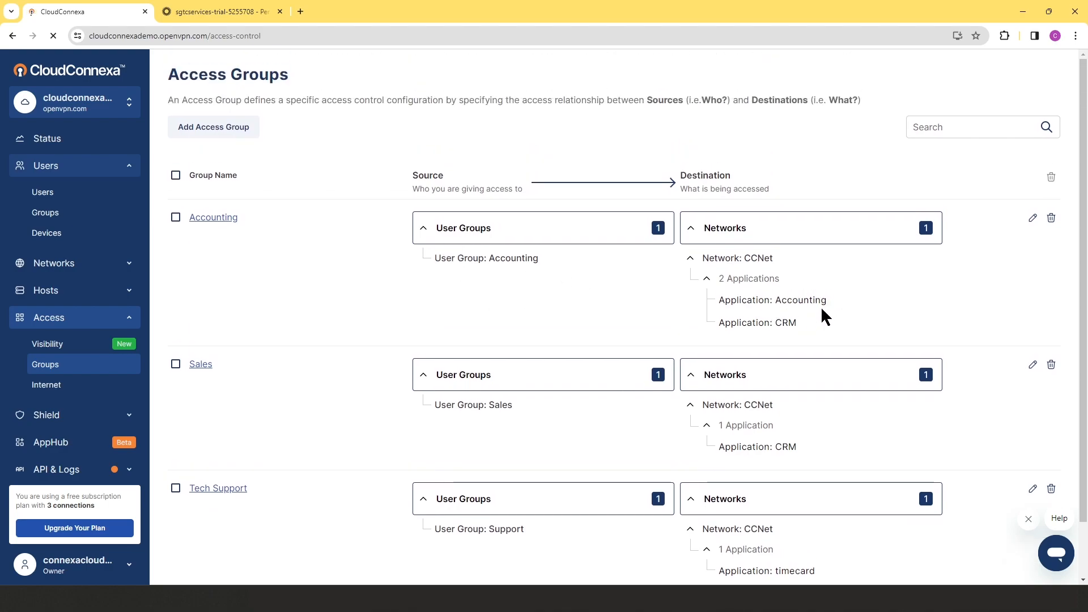
scroll(817, 346, "down", 1)
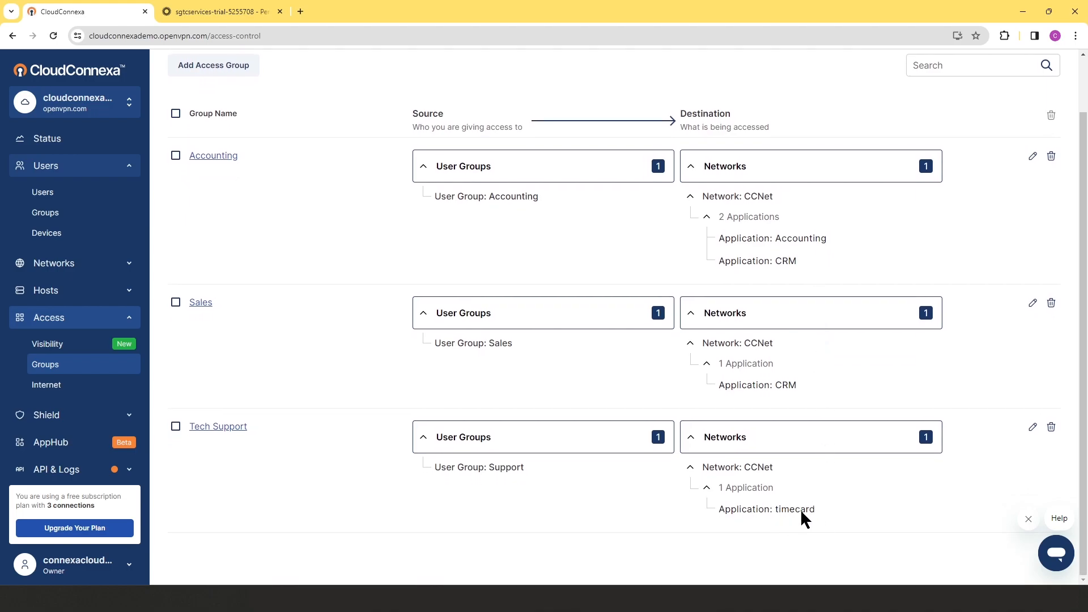
left_click(301, 12)
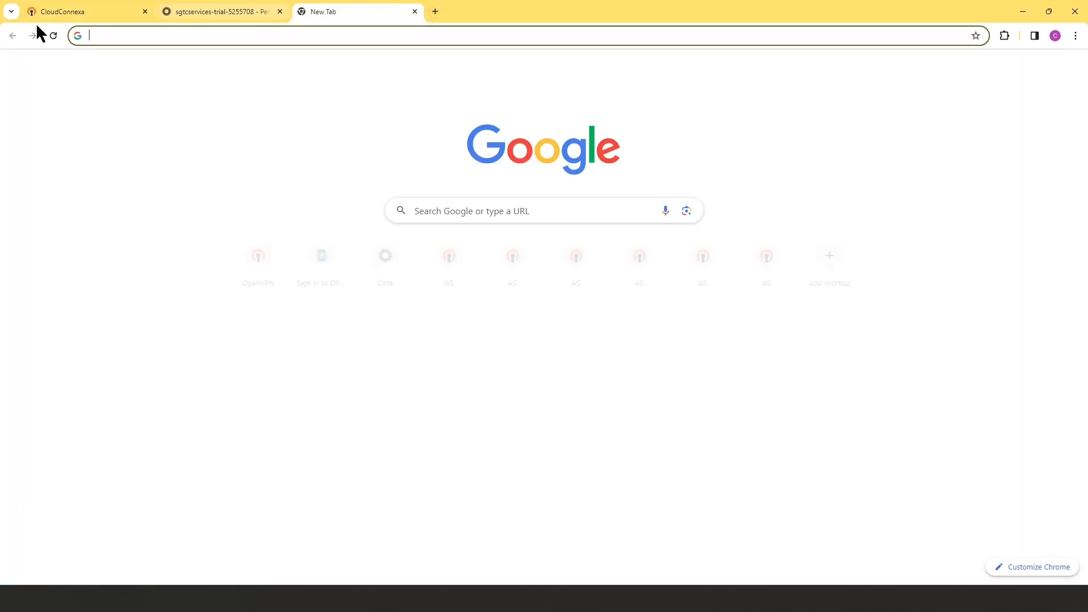
type("https")
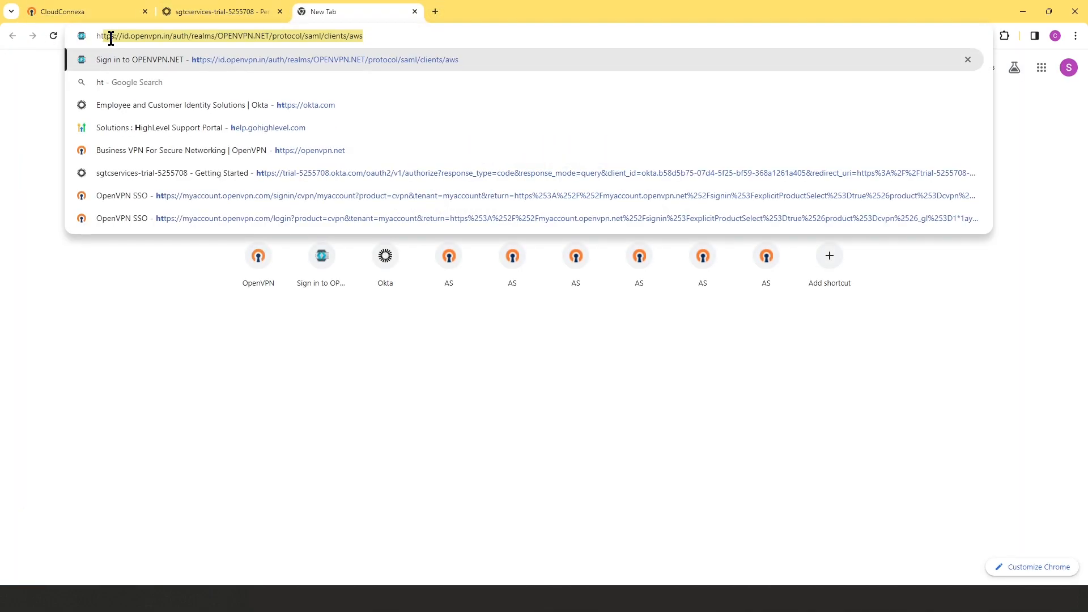
type("://")
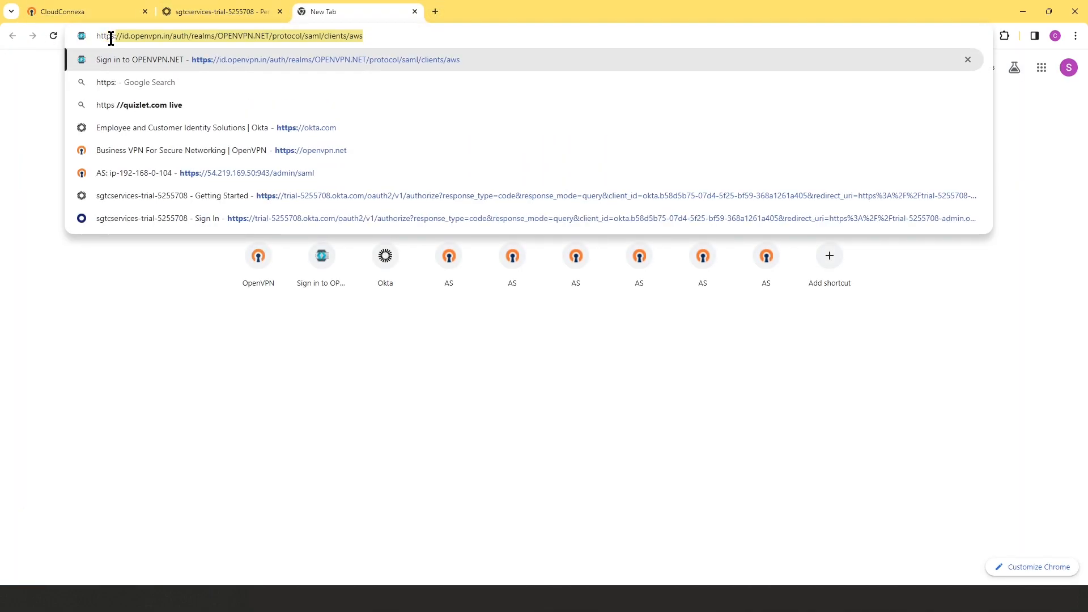
type("acc")
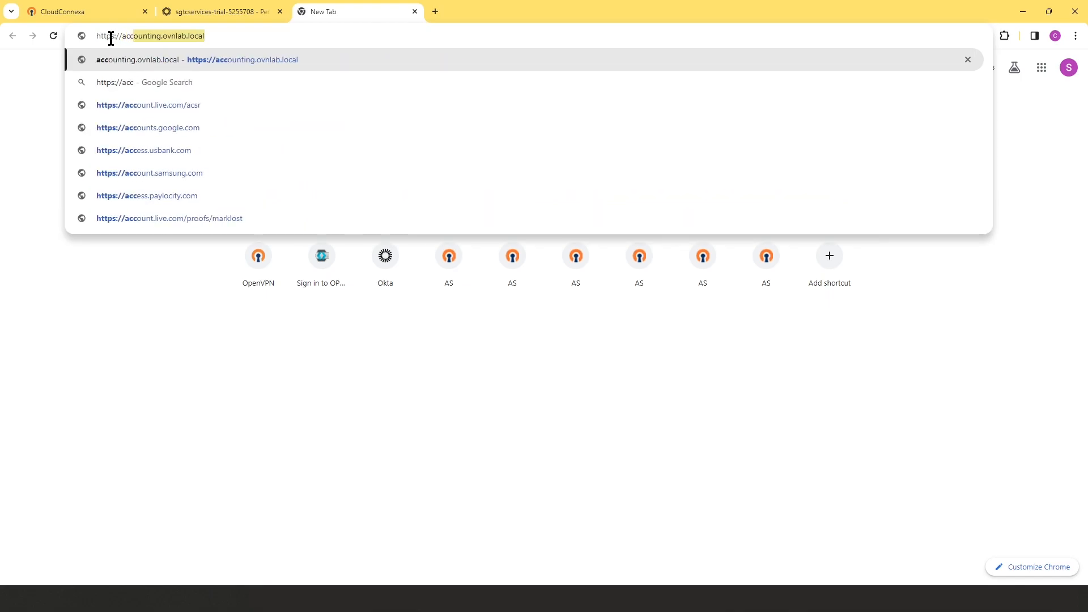
key("Return")
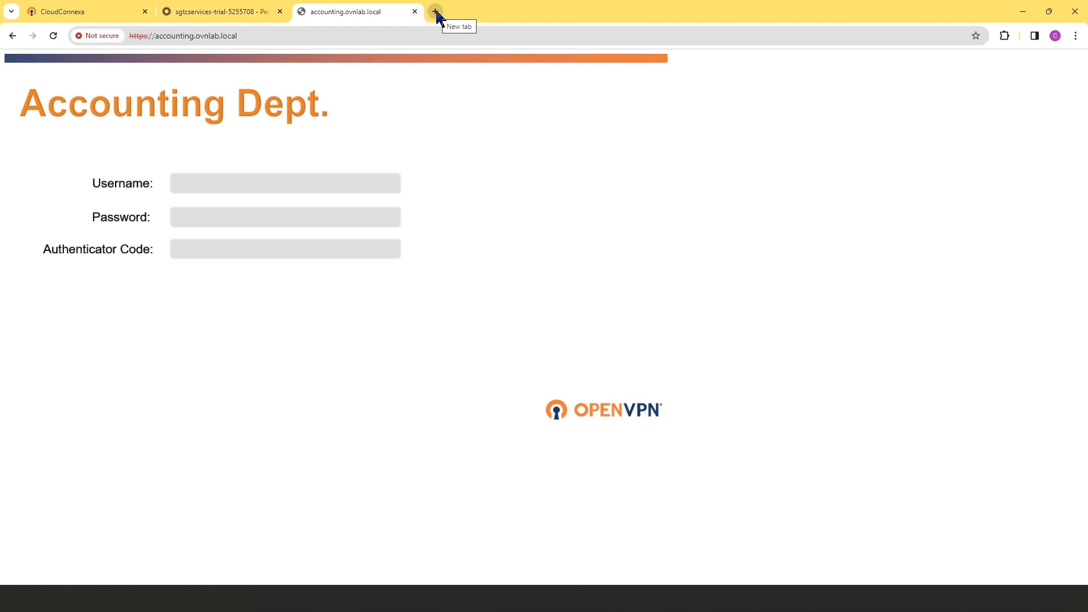
Test access to timecard.ovnlab.local in another new browser tab and return to the CloudConnexa Access Groups.
left_click(435, 12)
left_click(134, 37)
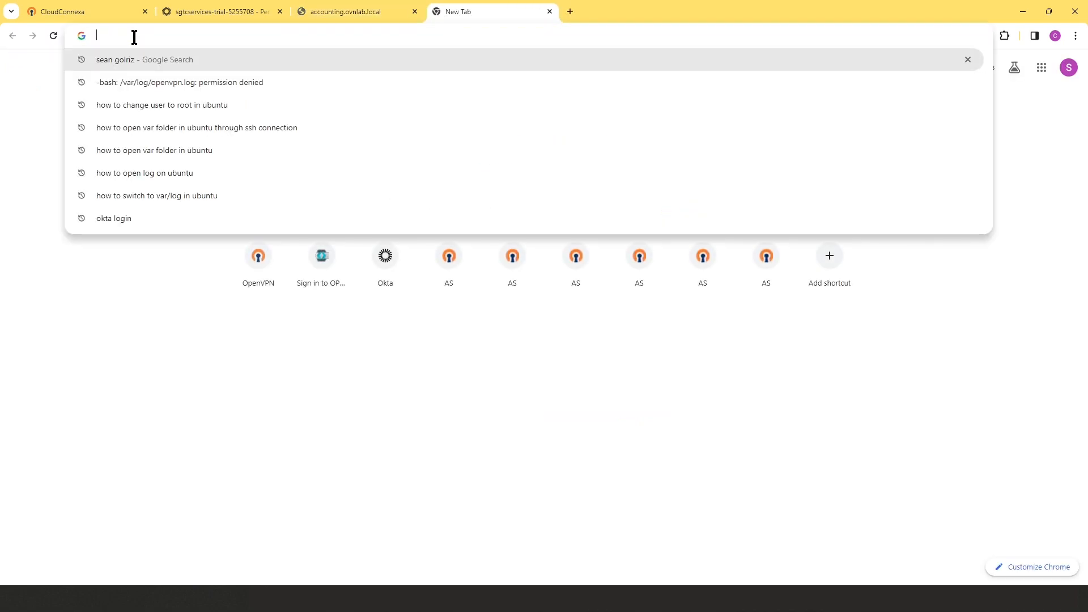
type("ht")
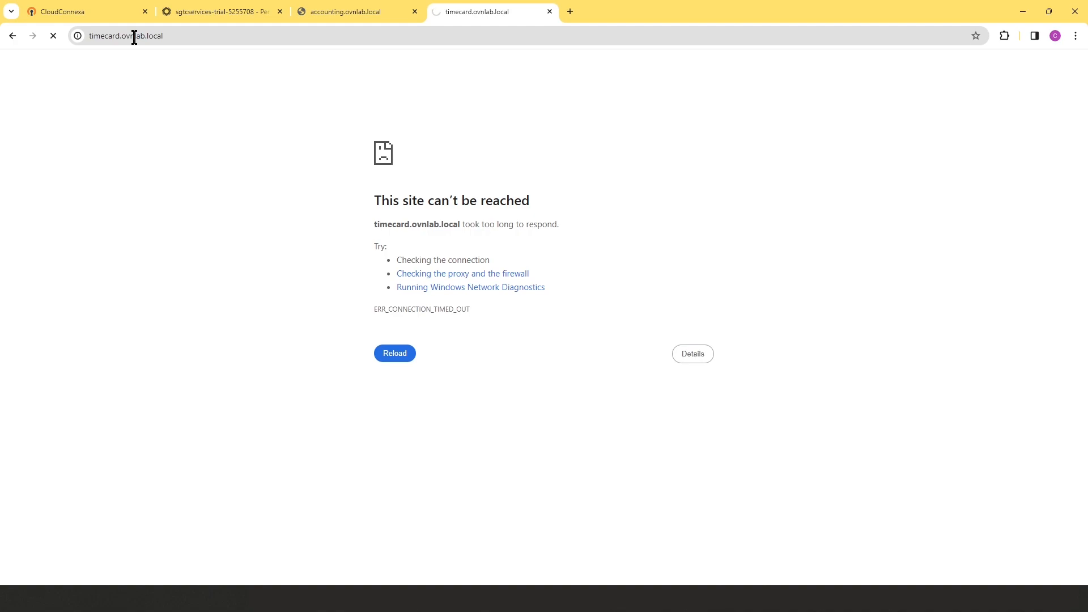
left_click(119, 11)
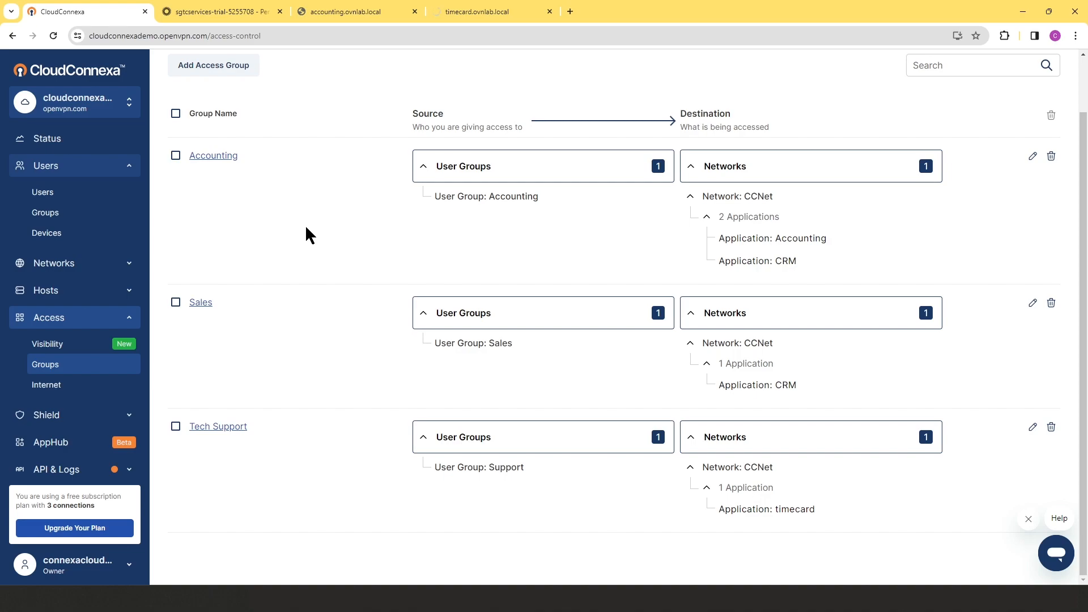